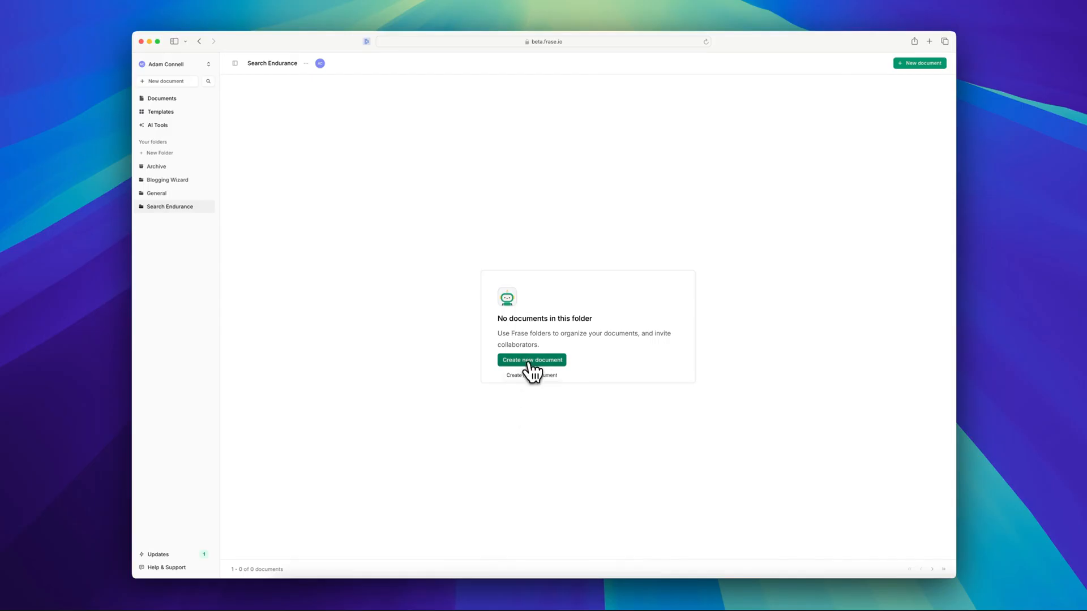
# Create an SEO Workflow document for the search query "ecommerce mistakes" and start researching its top Google results.
pyautogui.click(532, 360)
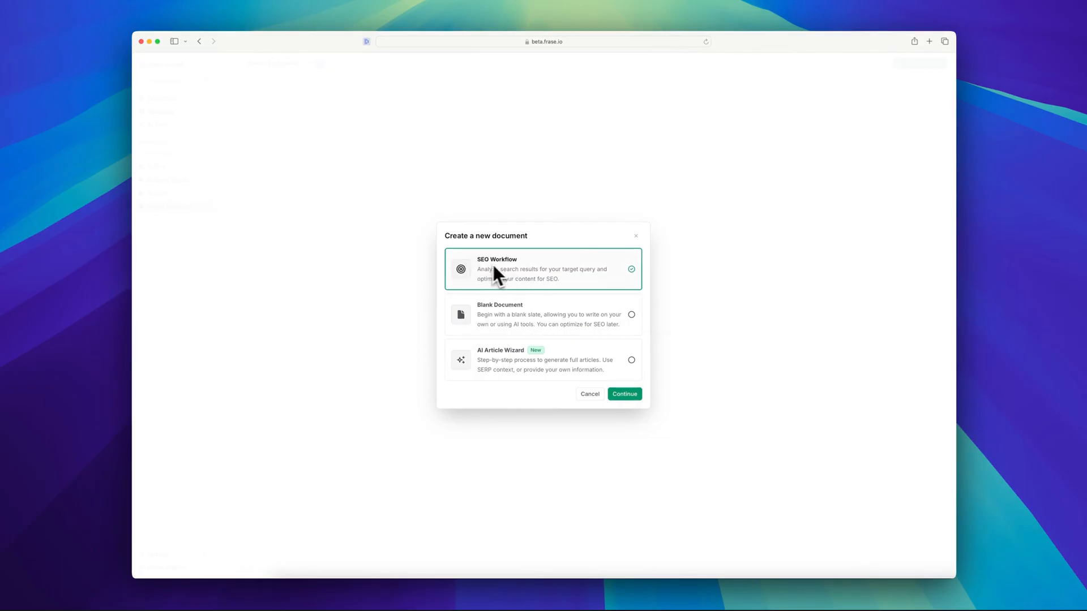
pyautogui.click(624, 394)
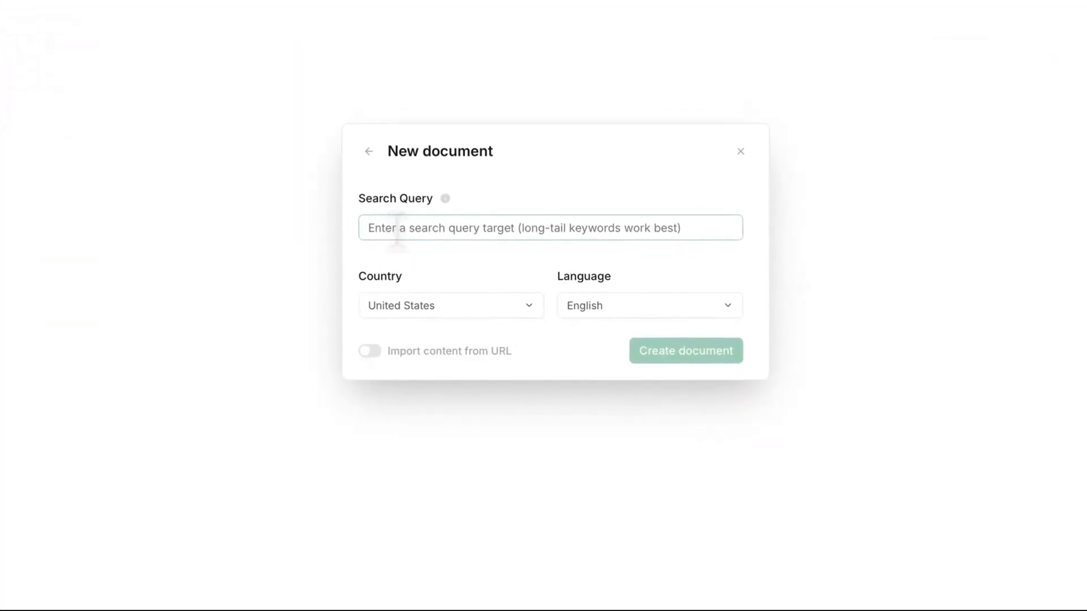
pyautogui.write('ecommerce mistakes')
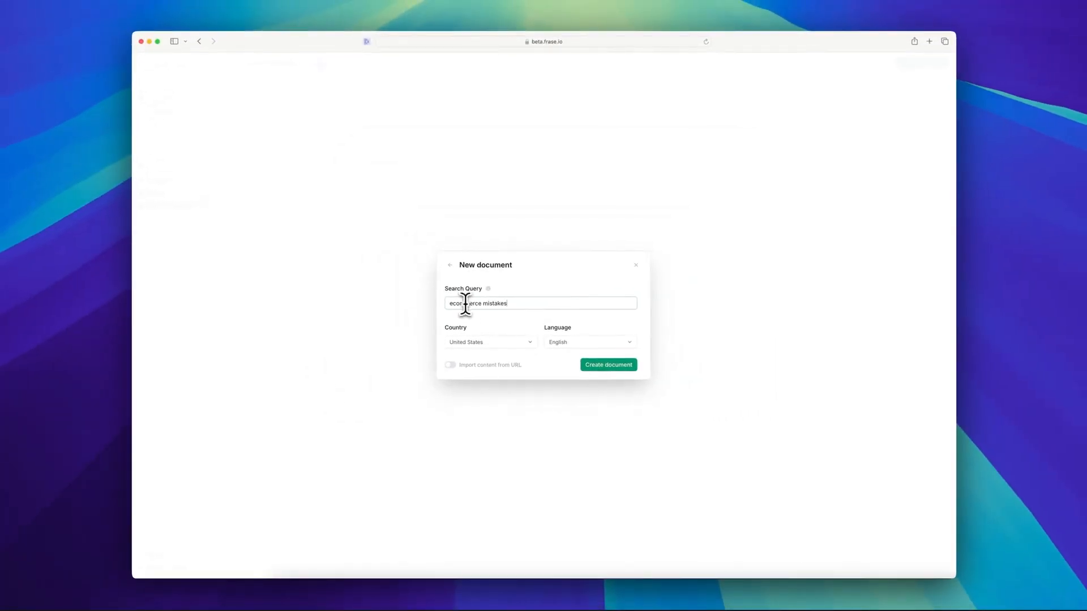
pyautogui.click(608, 367)
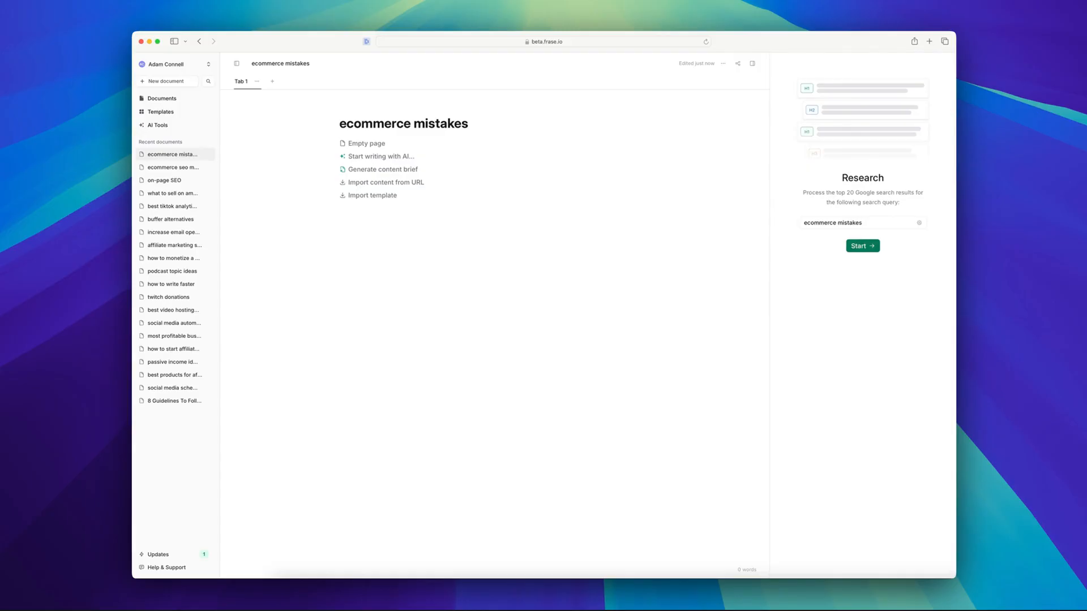
pyautogui.click(863, 245)
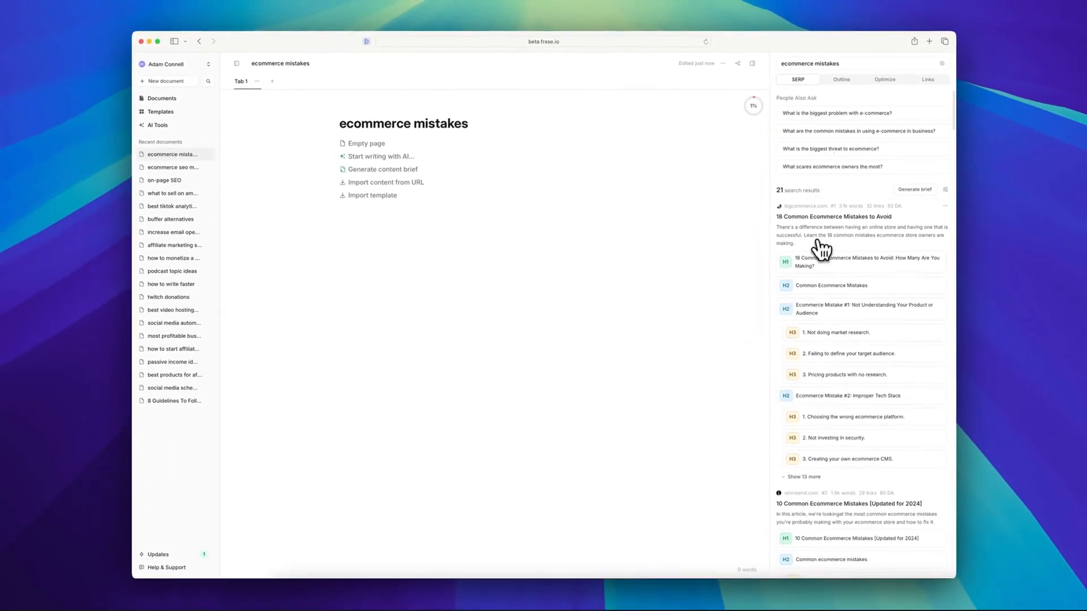
# Examine the SERP results and competitor headings, plus the Outline, Optimize and Links research views for the query.
pyautogui.scroll(-5, 821, 249)
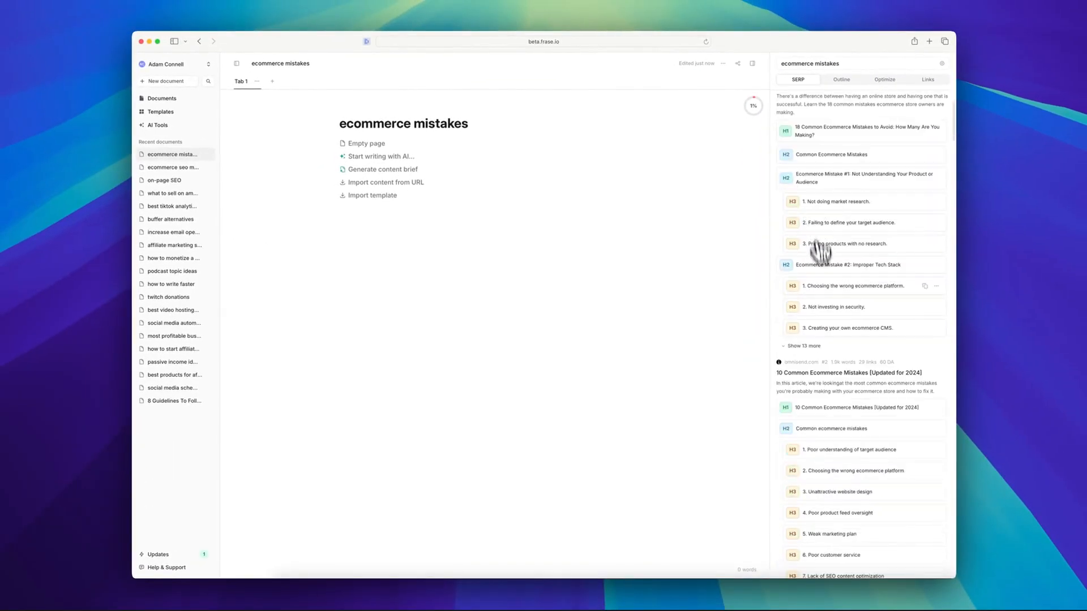
pyautogui.scroll(5, 829, 300)
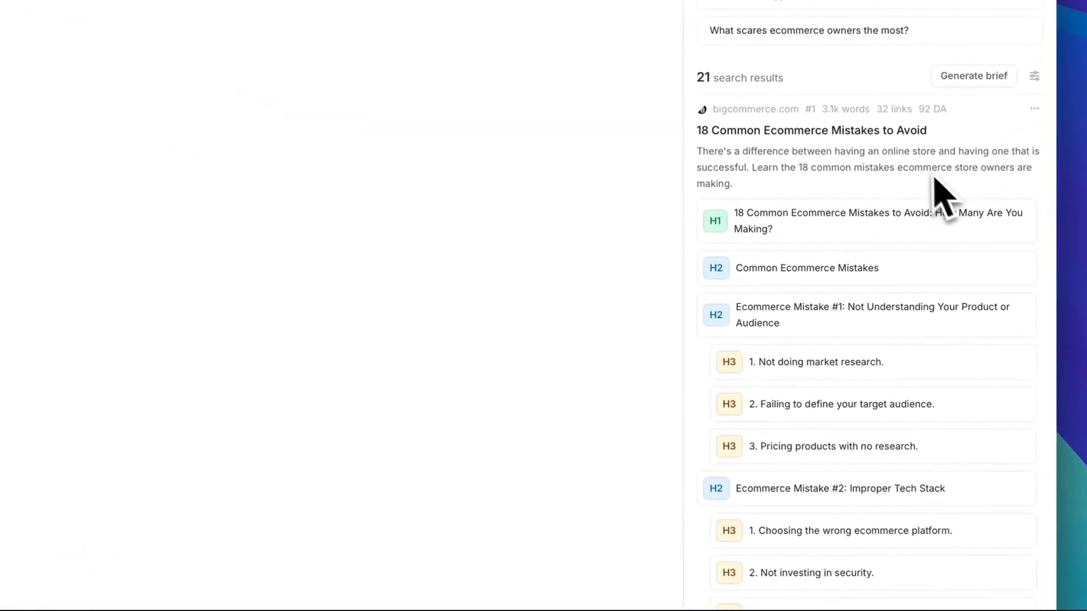
pyautogui.scroll(-15, 919, 203)
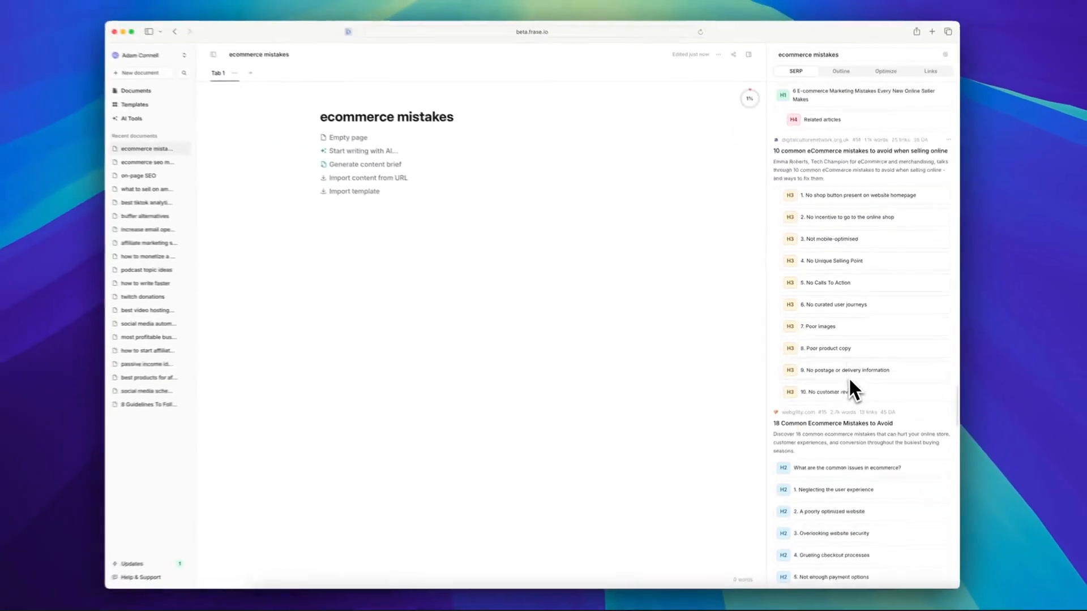
pyautogui.scroll(-10, 849, 377)
pyautogui.scroll(20, 876, 385)
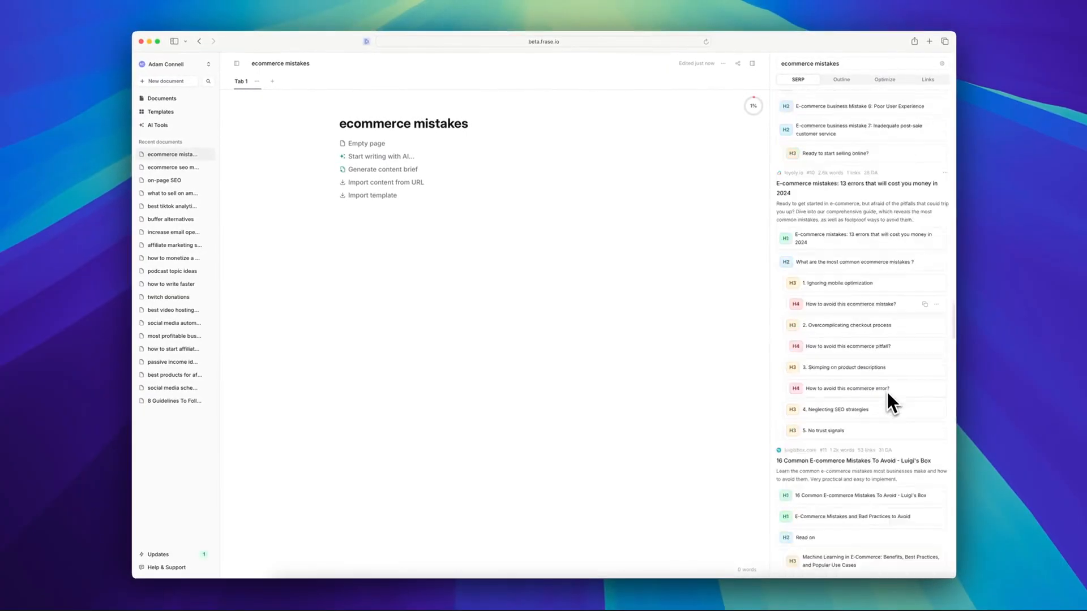
pyautogui.click(841, 71)
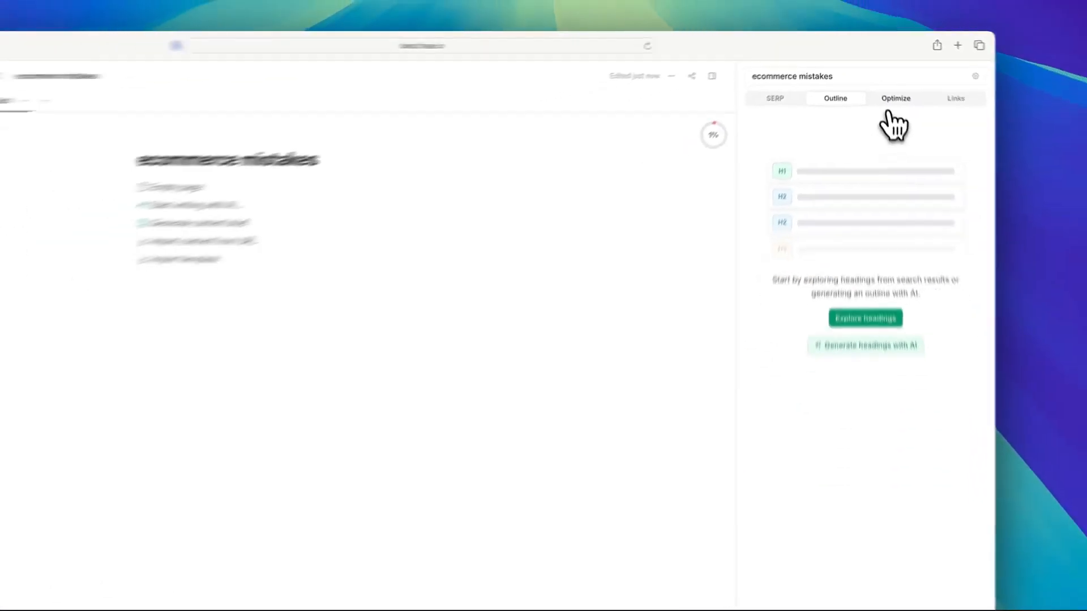
pyautogui.click(897, 101)
pyautogui.click(929, 81)
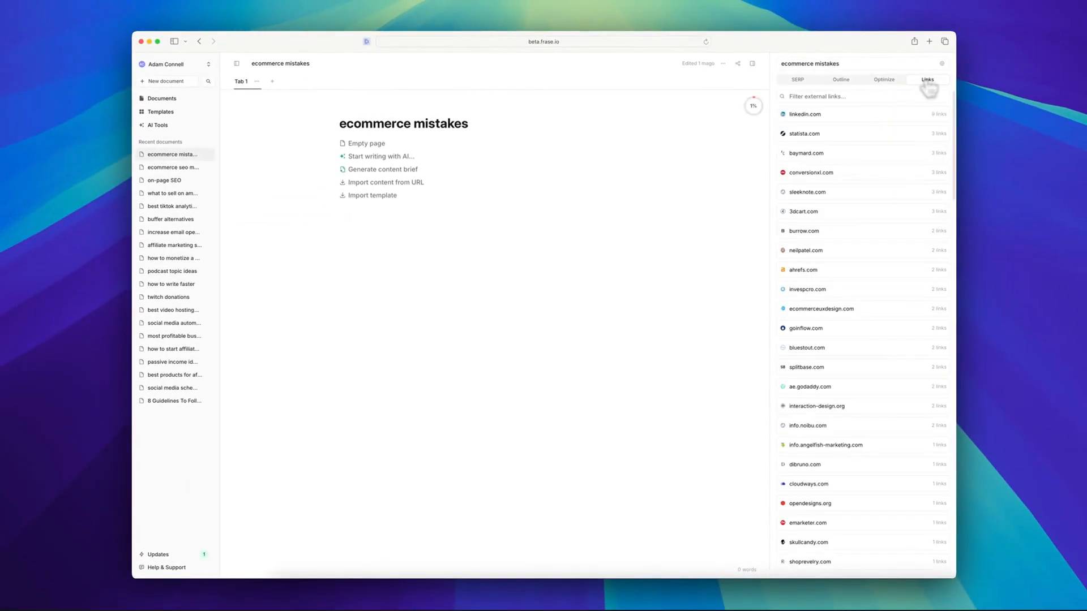
pyautogui.click(798, 79)
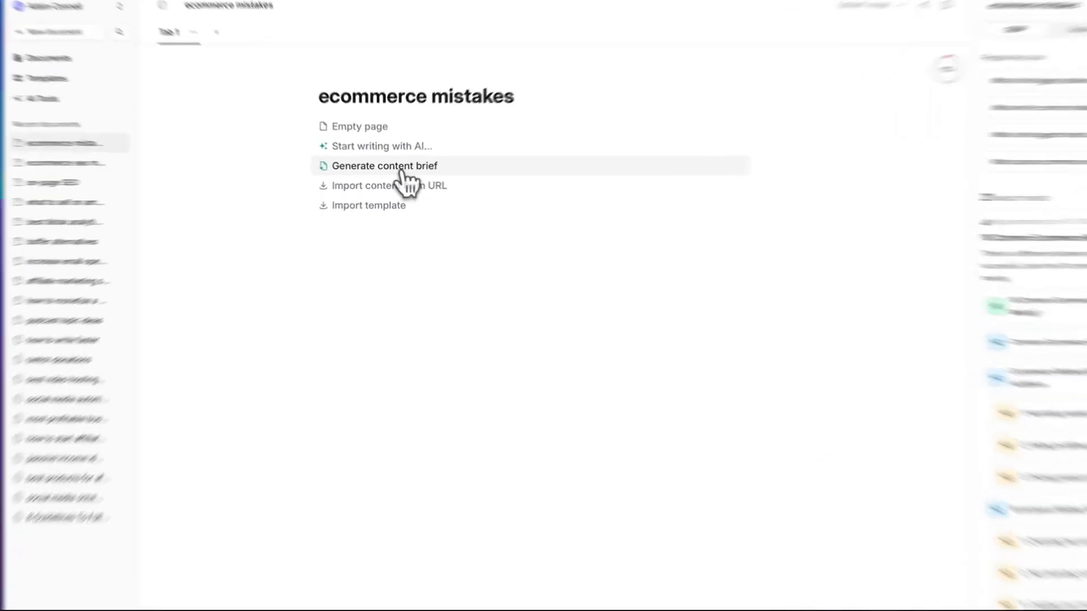
# Generate a content brief that also includes the Questions, Statistics and Hyperlinks sections alongside the preselected ones.
pyautogui.click(385, 170)
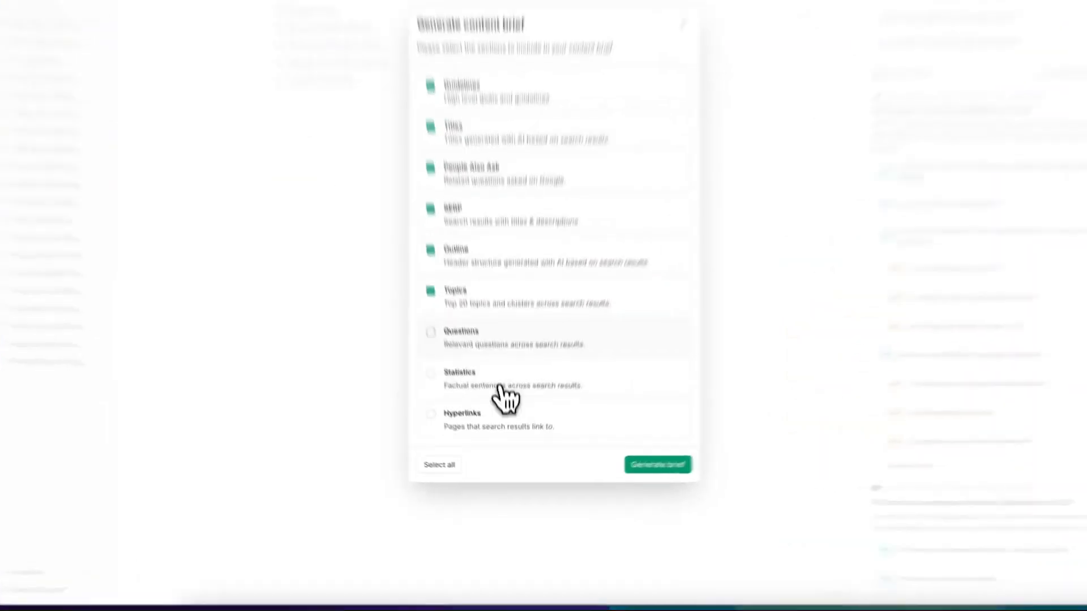
pyautogui.click(472, 379)
pyautogui.click(472, 410)
pyautogui.click(478, 438)
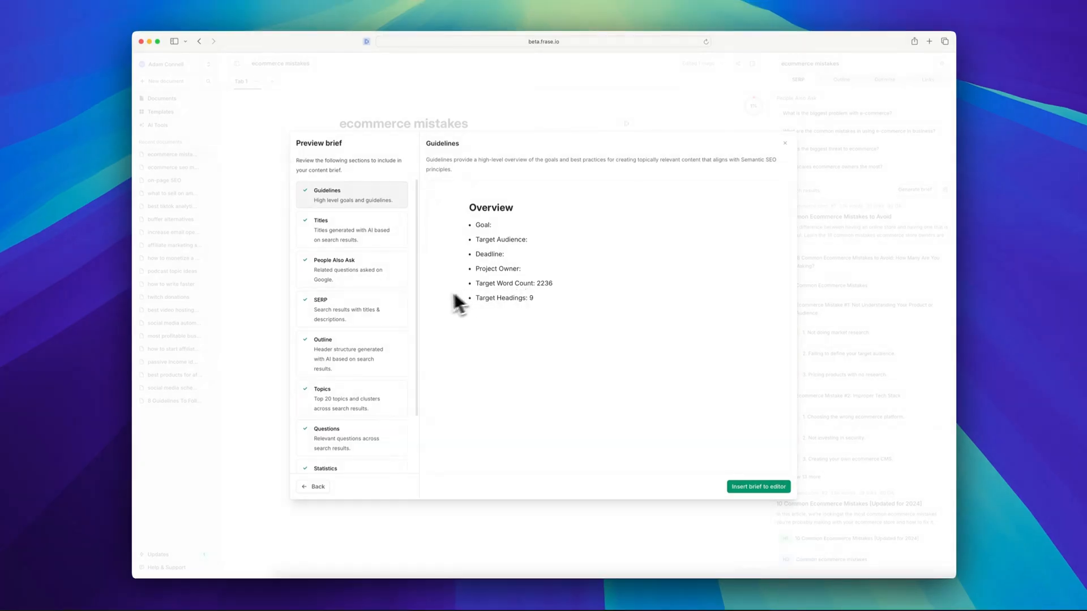
# Review the section list in the brief preview and insert the brief into the editor.
pyautogui.scroll(-2, 395, 345)
pyautogui.scroll(2, 388, 397)
pyautogui.scroll(-3, 374, 317)
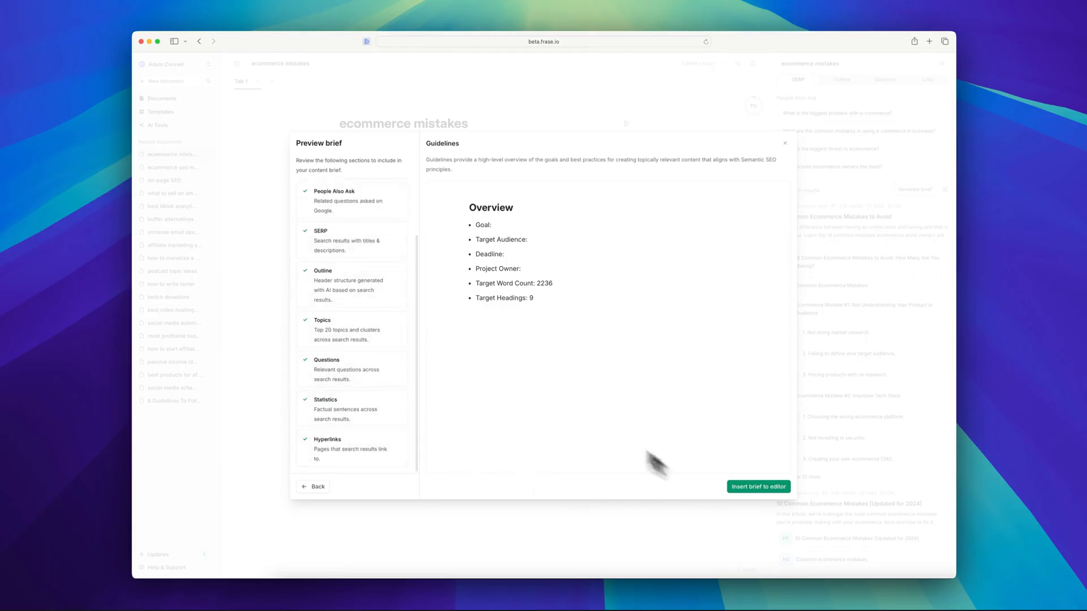
pyautogui.click(746, 490)
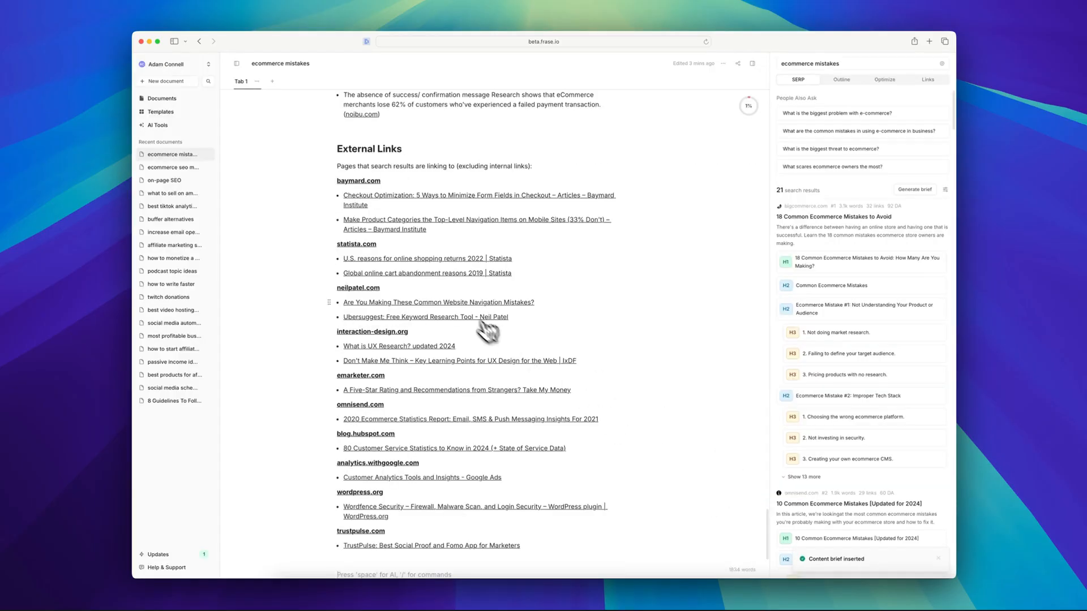
# Review the brief's overview, including target word count and headings, then its Titles, People Also Ask and SERP sections.
pyautogui.scroll(10, 504, 351)
pyautogui.scroll(10, 505, 355)
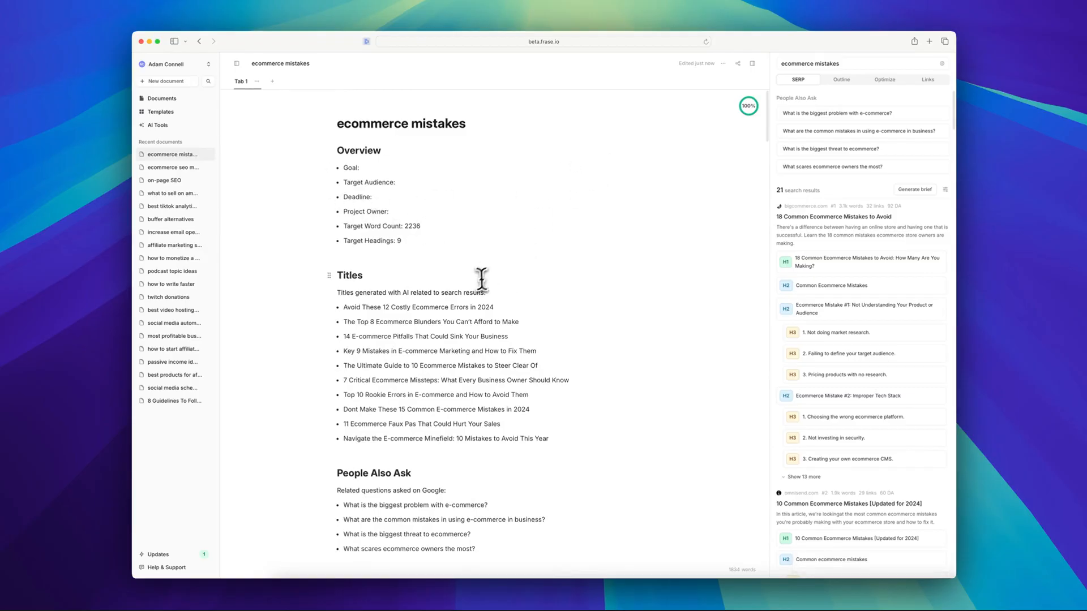
pyautogui.click(360, 168)
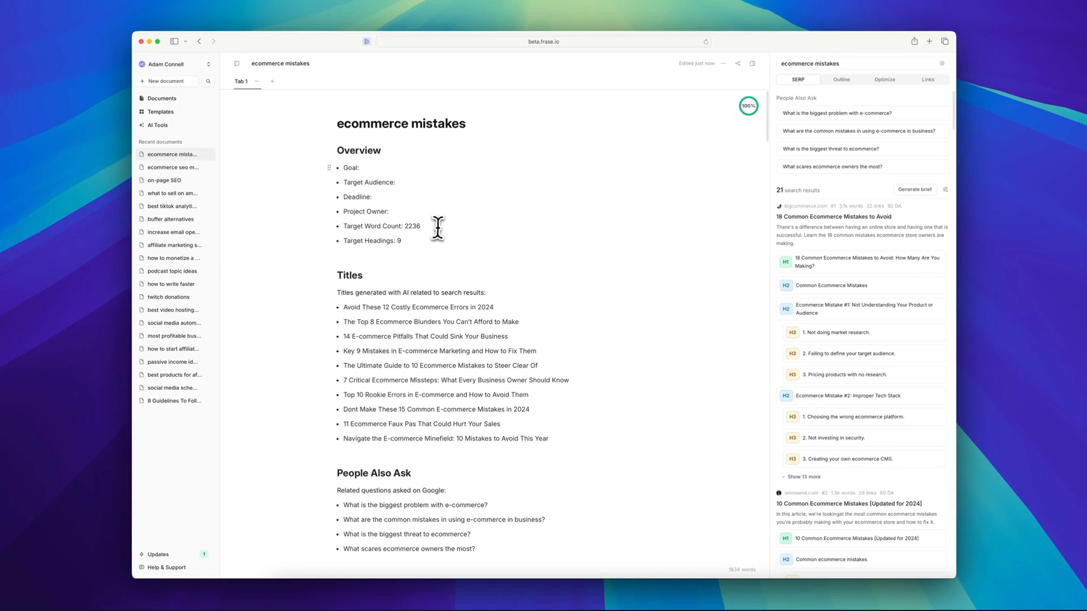
pyautogui.moveTo(420, 226); pyautogui.dragTo(409, 226)
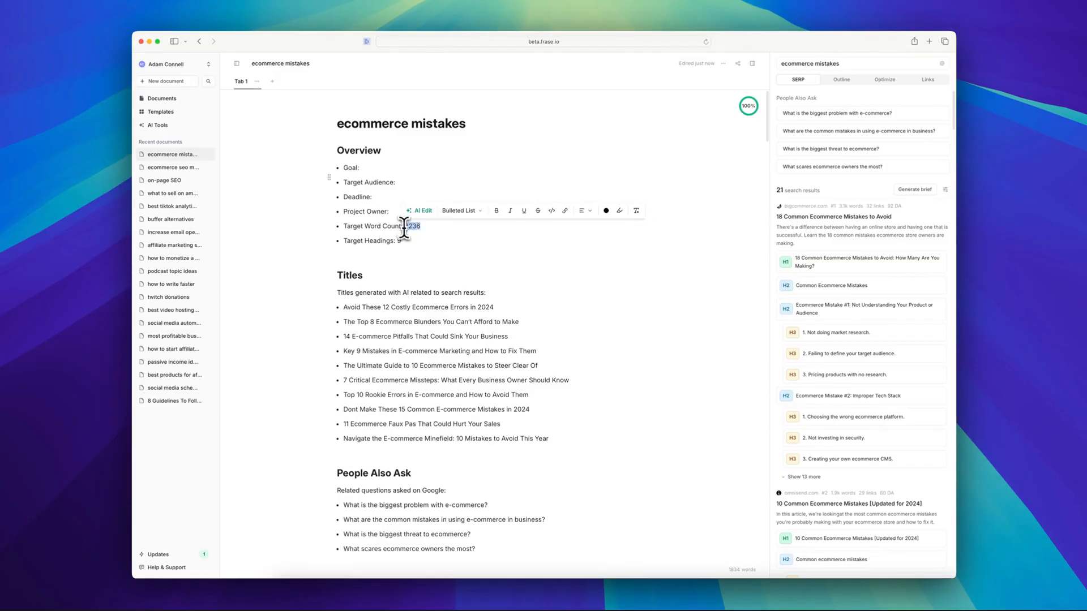
pyautogui.doubleClick(400, 241)
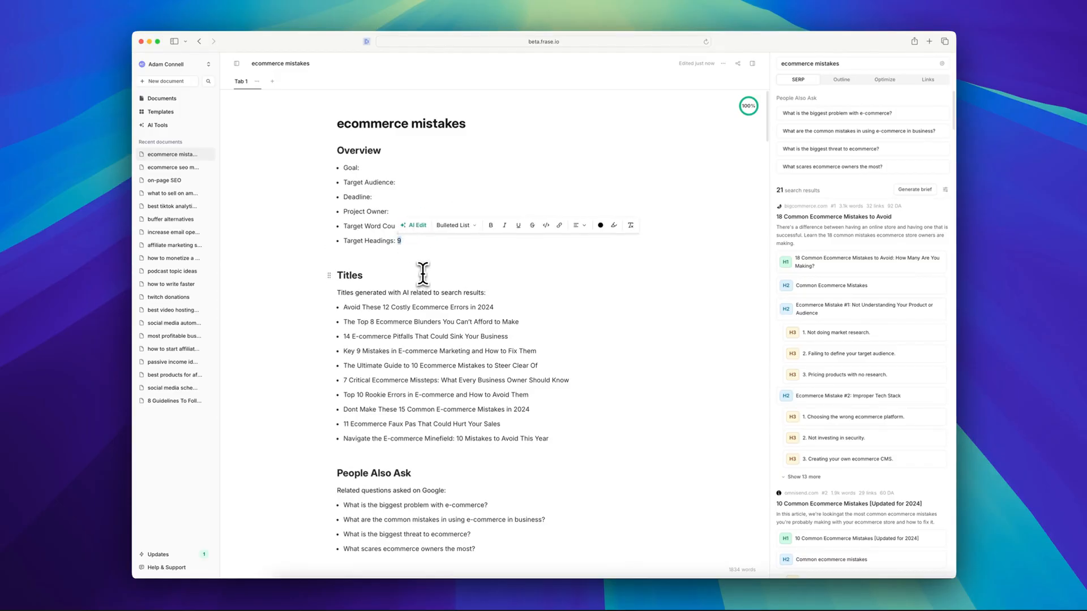
pyautogui.click(290, 295)
pyautogui.scroll(-5, 376, 332)
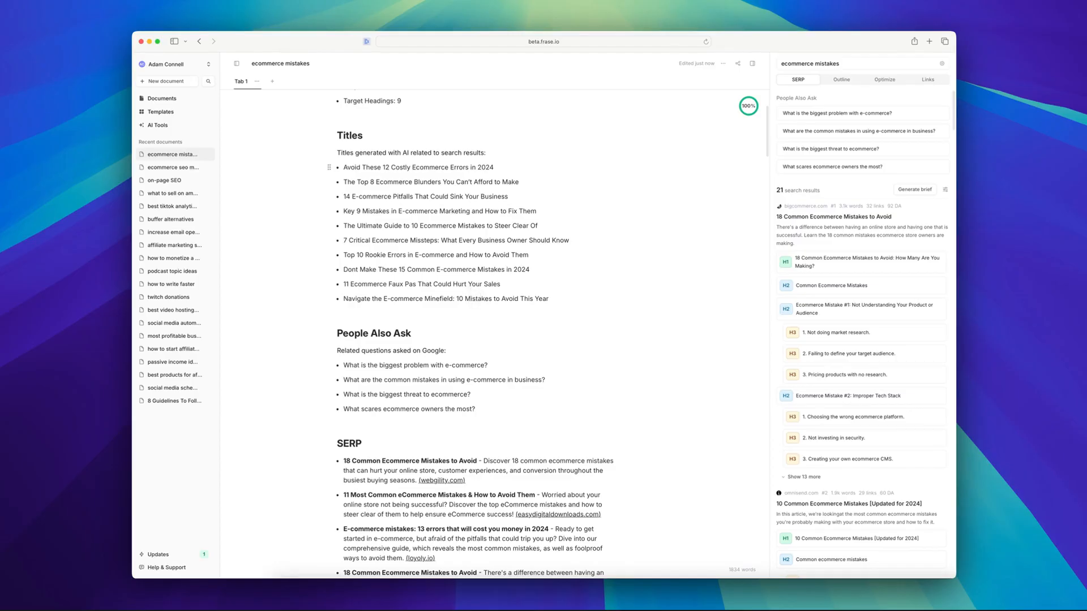
pyautogui.scroll(-10, 470, 284)
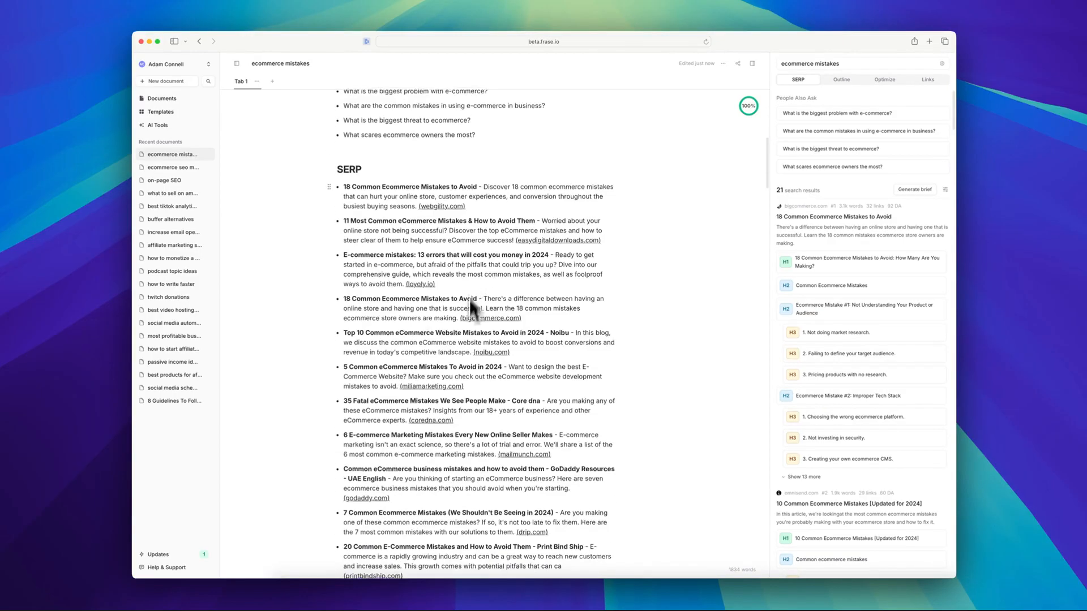
pyautogui.scroll(4, 460, 366)
pyautogui.scroll(-15, 426, 372)
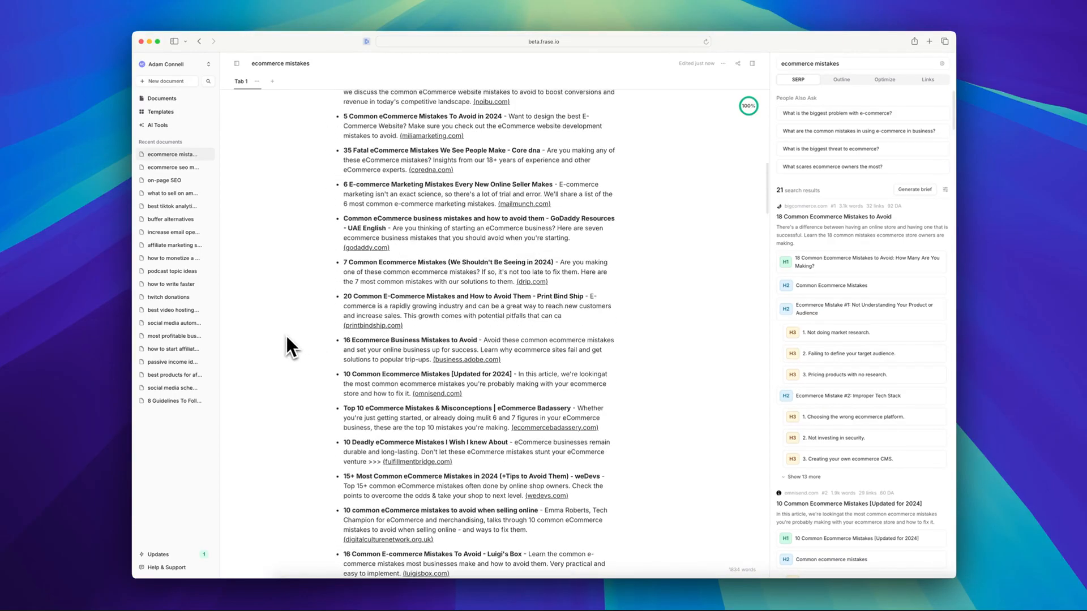
pyautogui.scroll(6, 287, 337)
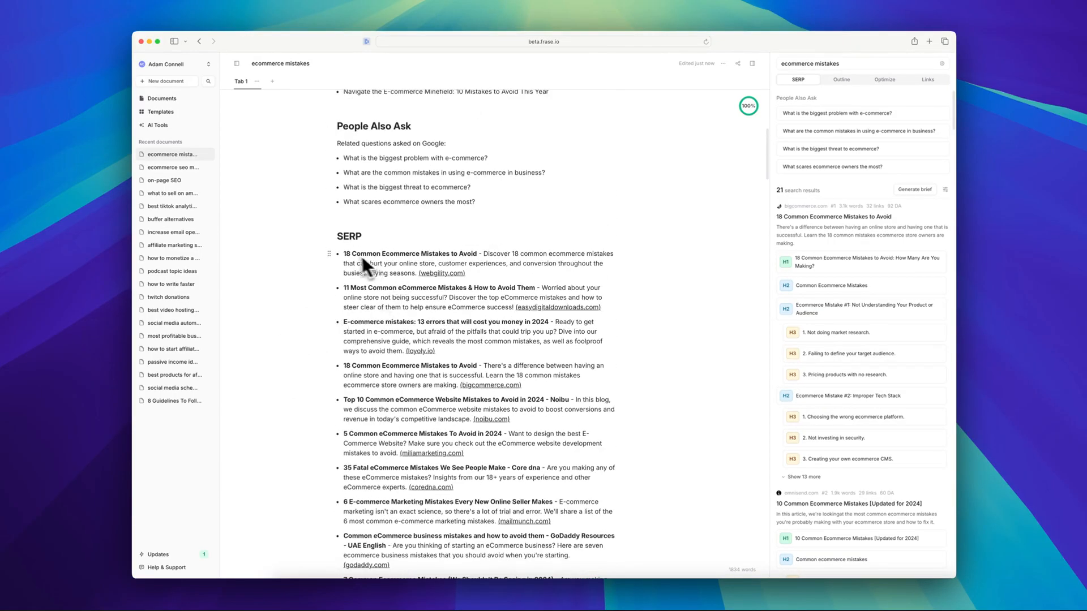
pyautogui.scroll(-15, 456, 281)
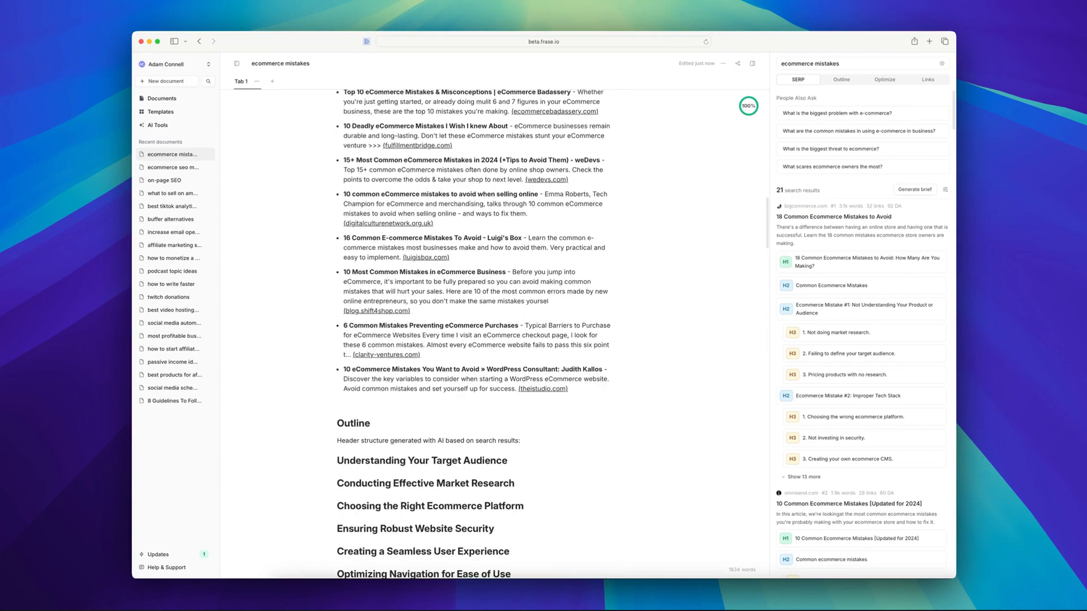
# Review the brief's outline, top 20 topics, topic clusters, questions, statistics and external links, and return to its beginning.
pyautogui.scroll(-5, 444, 374)
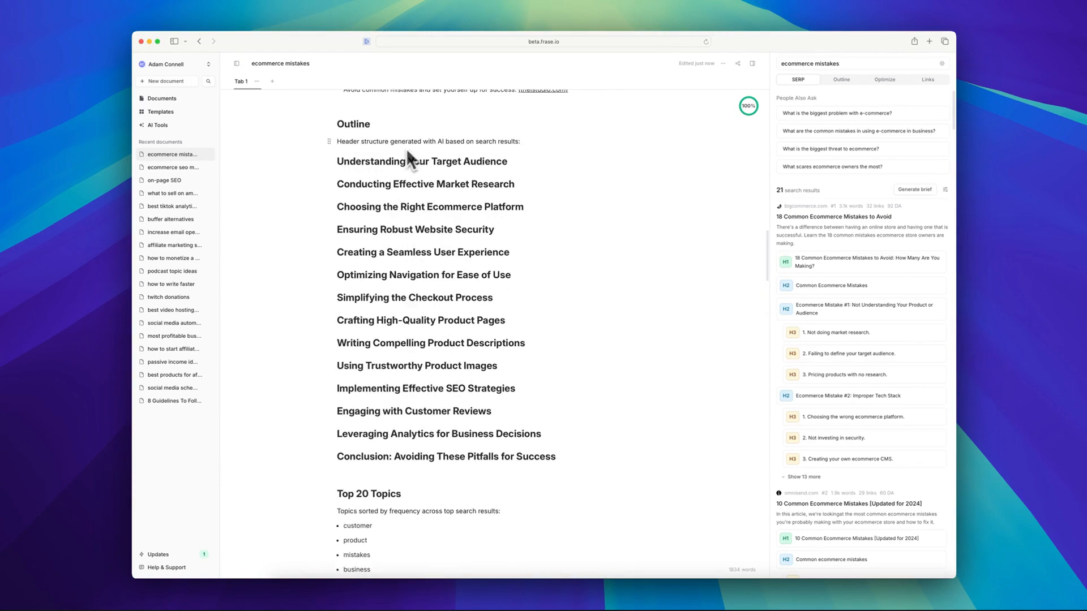
pyautogui.scroll(-2, 413, 298)
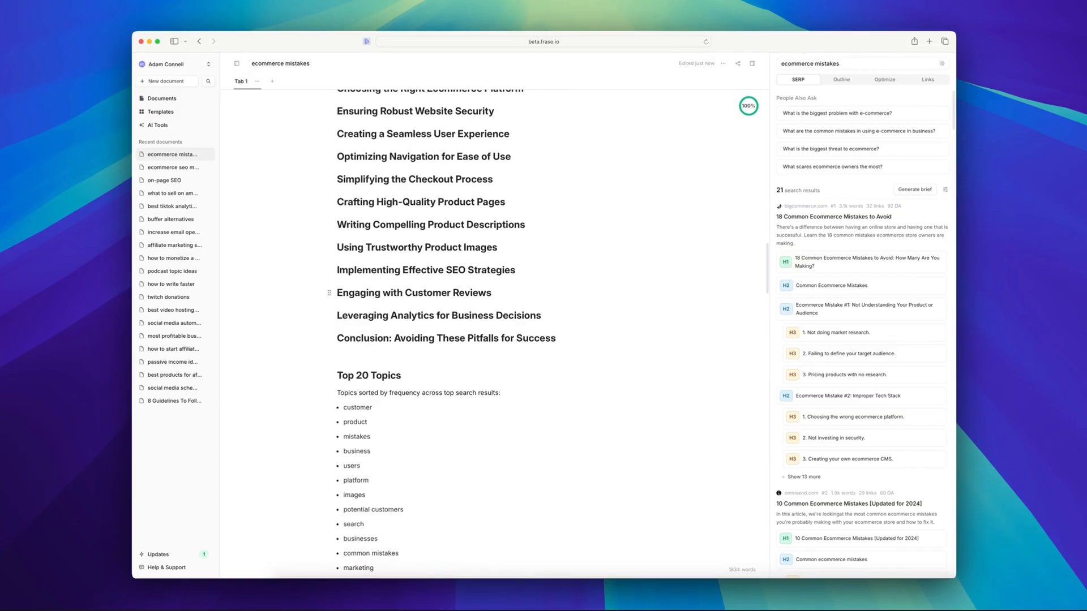
pyautogui.scroll(-1, 445, 333)
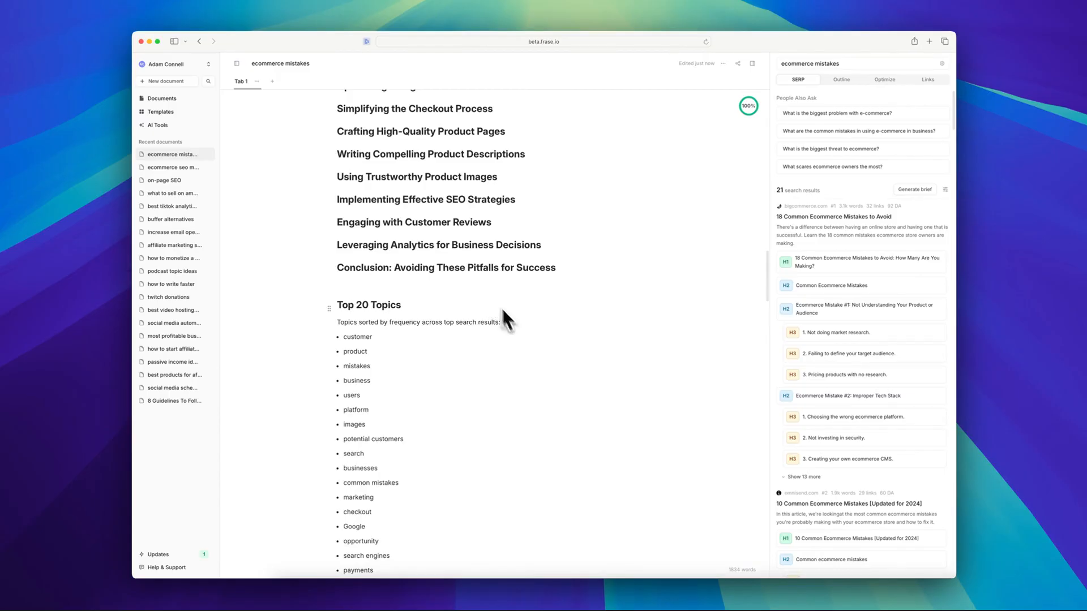
pyautogui.scroll(-2, 441, 450)
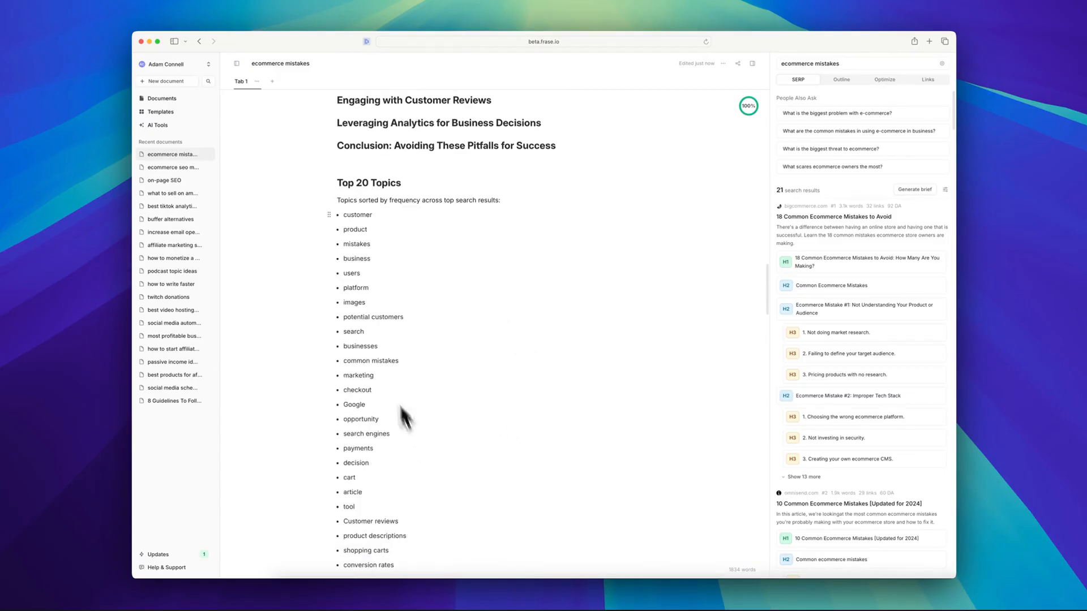
pyautogui.scroll(-5, 376, 354)
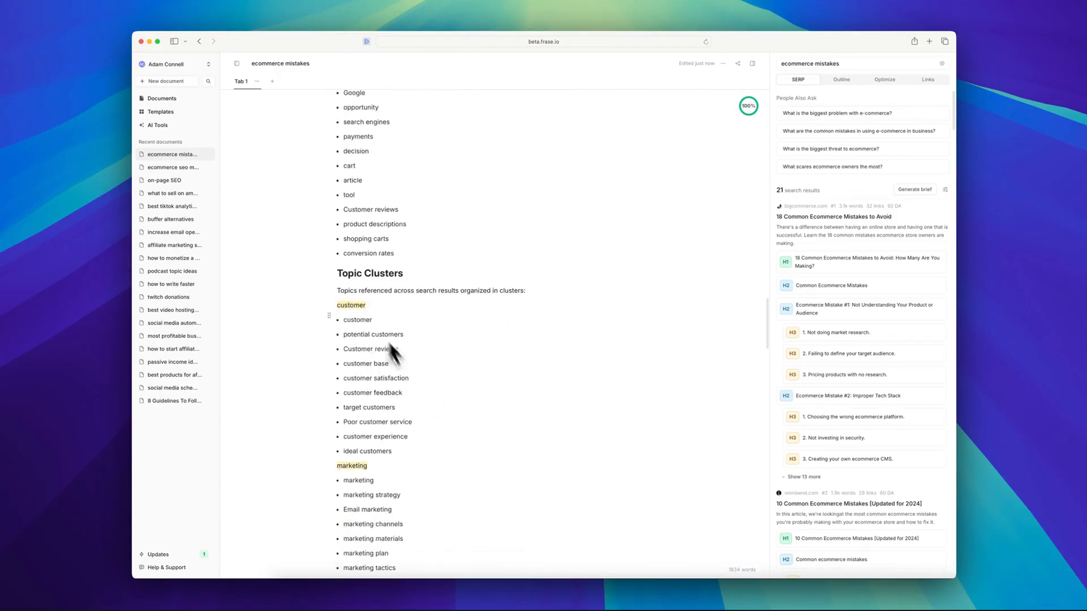
pyautogui.scroll(-10, 396, 362)
pyautogui.scroll(-4, 476, 334)
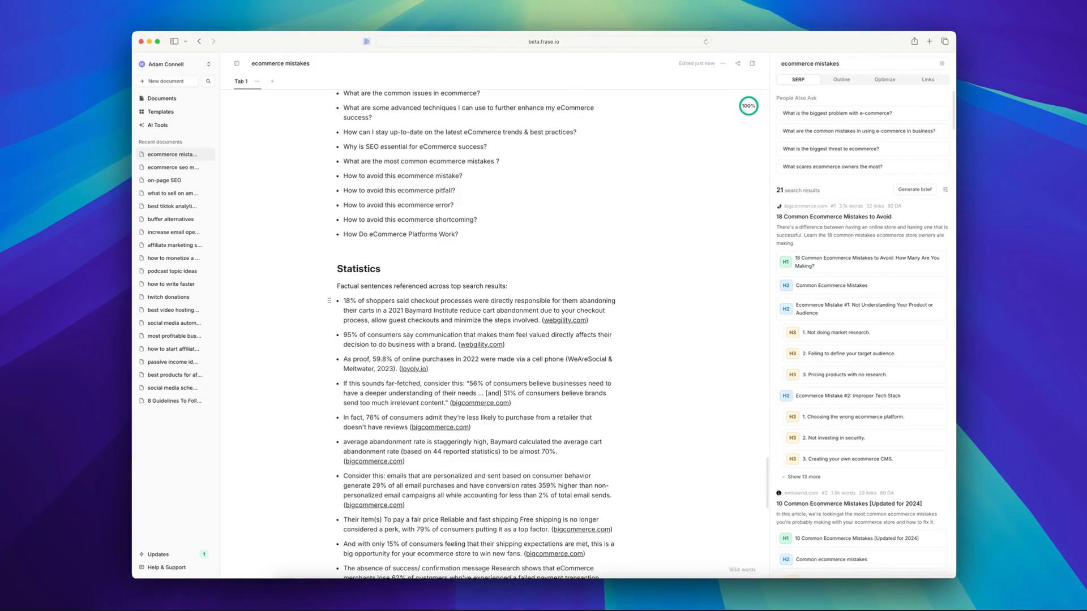
pyautogui.scroll(-3, 476, 334)
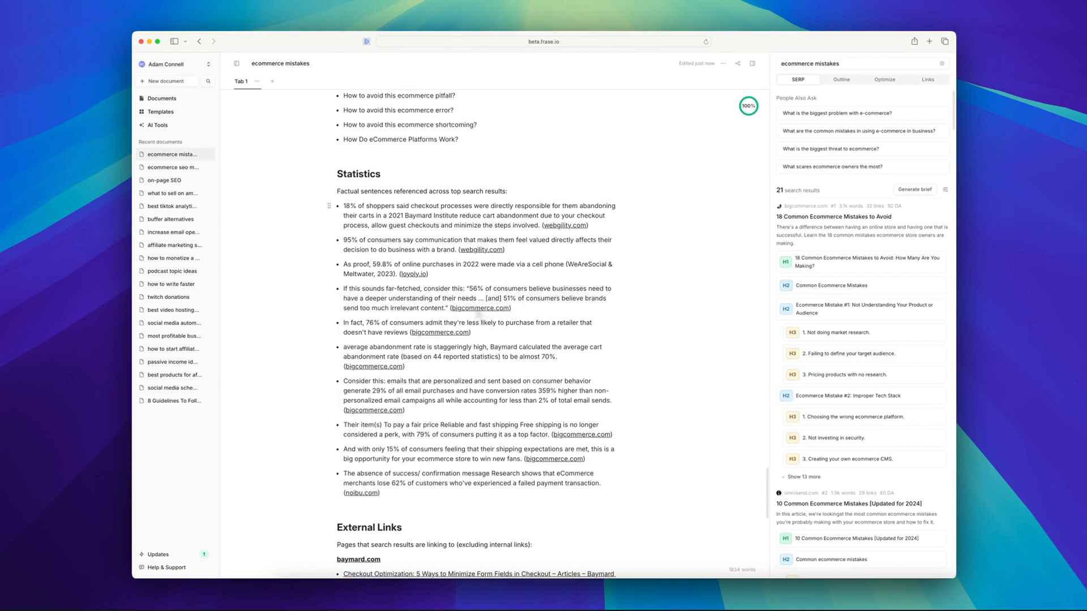
pyautogui.scroll(-6, 453, 374)
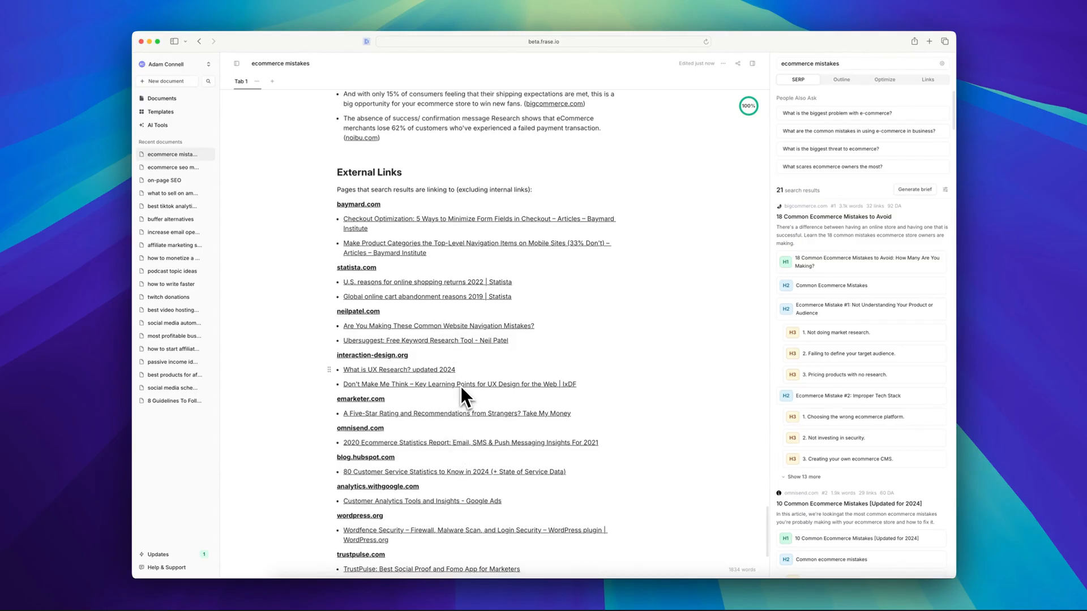
pyautogui.scroll(-3, 425, 419)
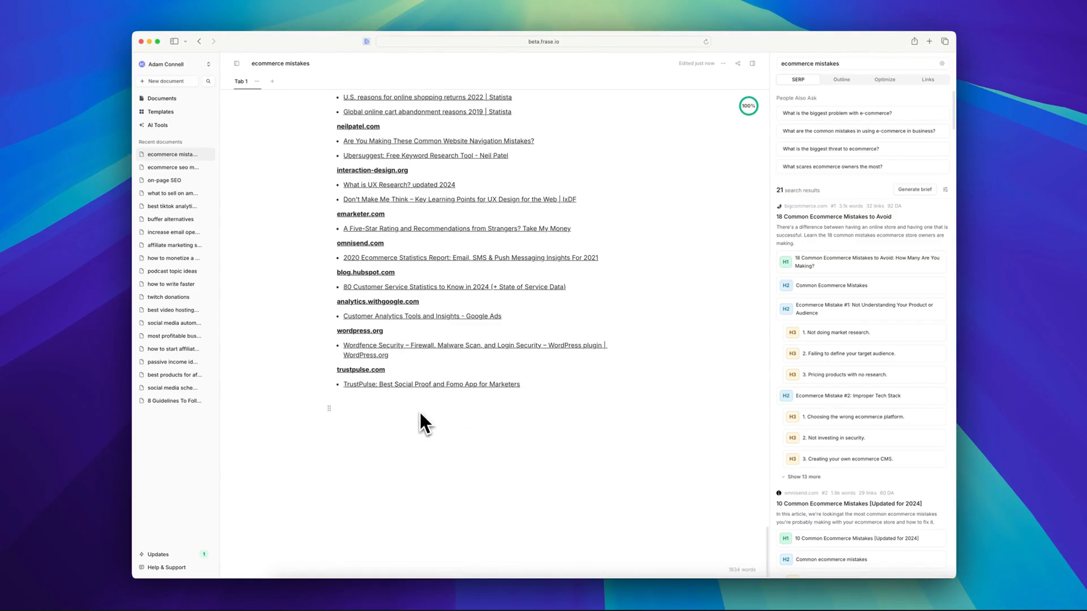
pyautogui.scroll(20, 371, 288)
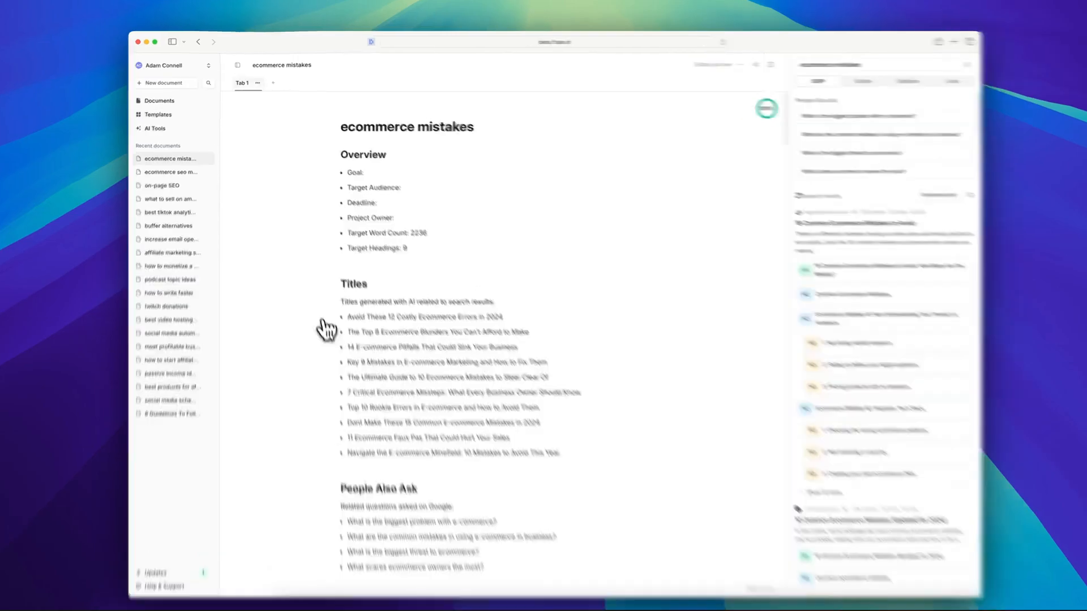
# Rename the document's first tab, which holds the content brief, as Brief.
pyautogui.click(258, 84)
pyautogui.click(258, 84)
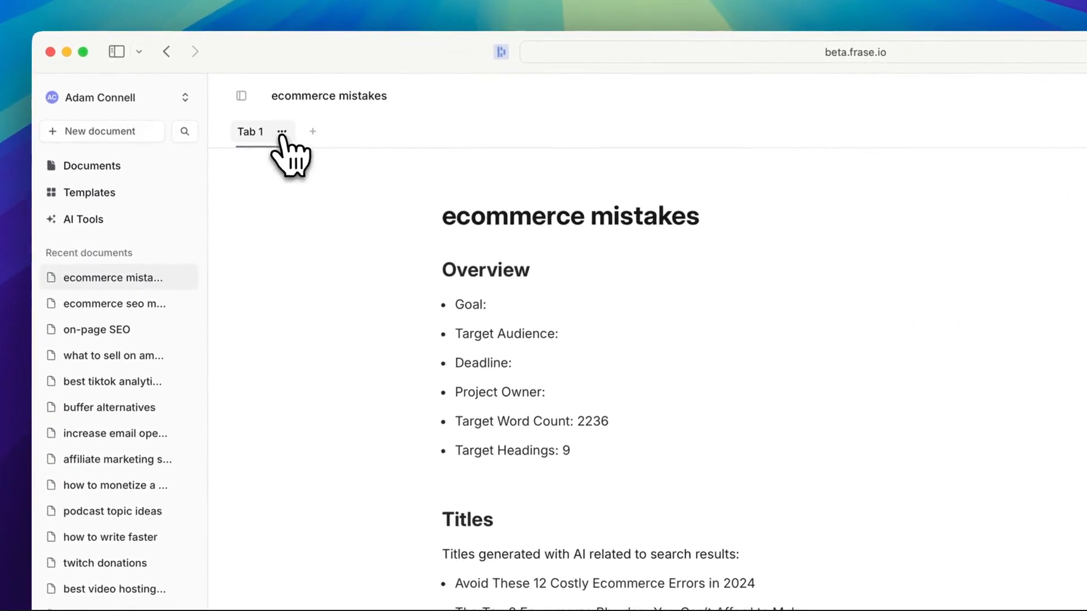
pyautogui.click(281, 135)
pyautogui.click(280, 154)
pyautogui.write('Brief')
pyautogui.press('Return')
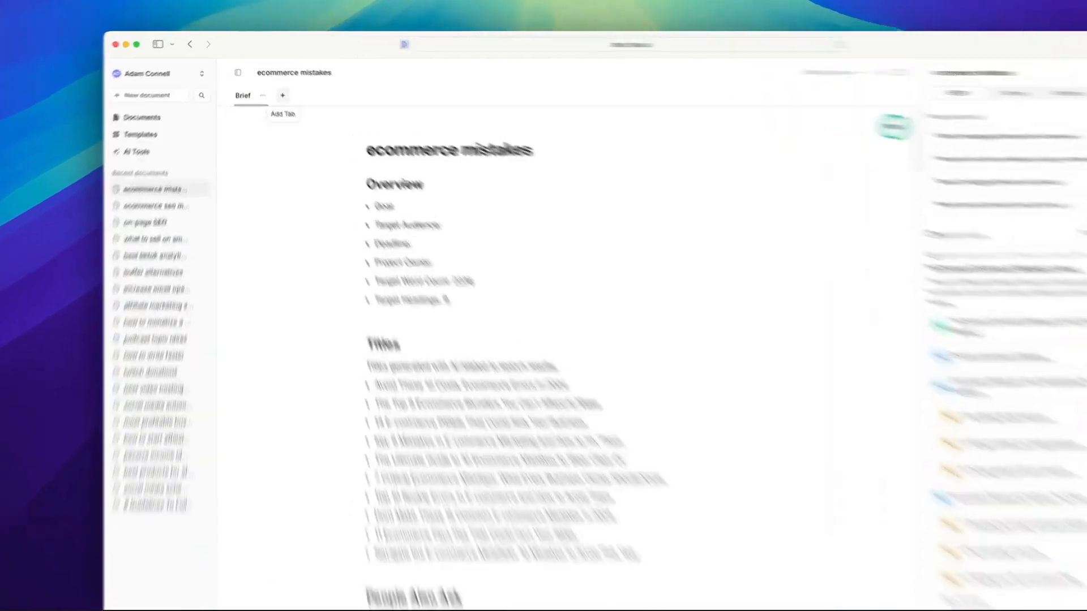
# Add a second tab named Draft Article to the document.
pyautogui.click(272, 82)
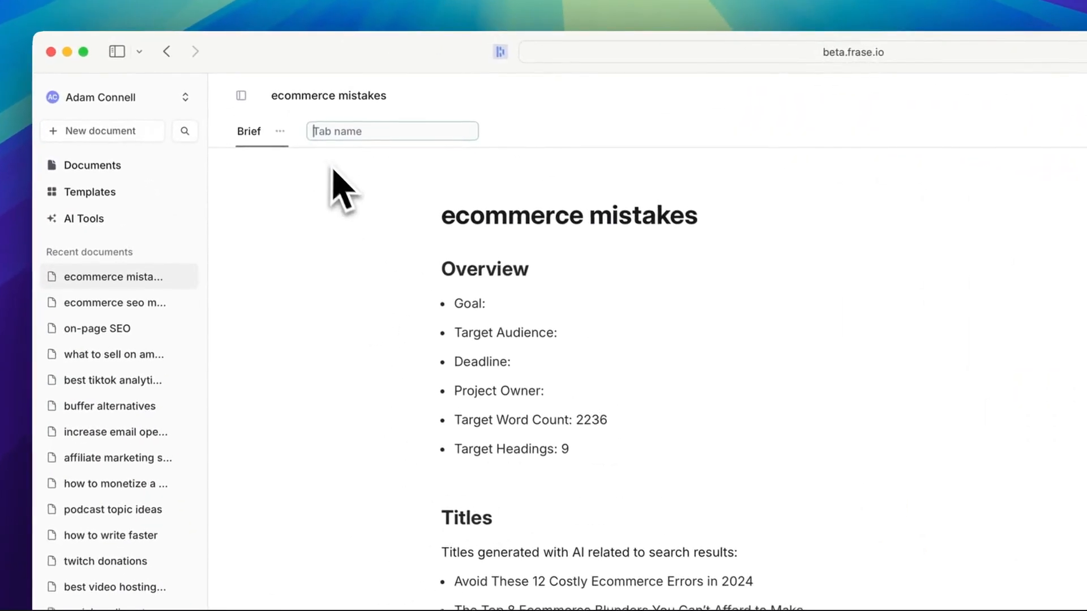
pyautogui.write('Draft Article')
pyautogui.press('Return')
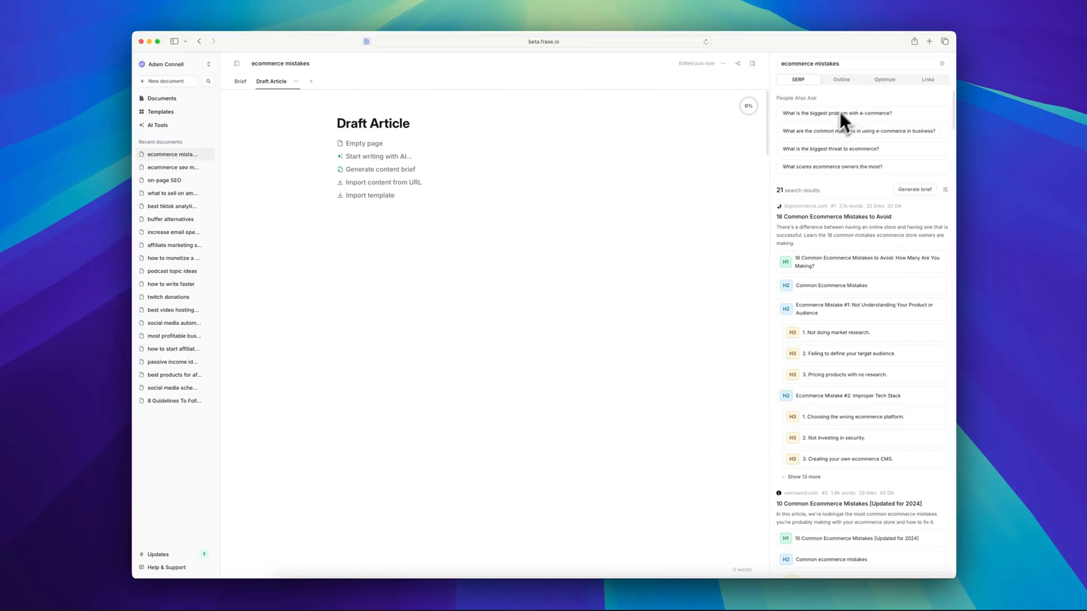
# Review the draft's optimization data, including the topic score, suggested long-tail topics, and the available export and blacklist options.
pyautogui.click(881, 82)
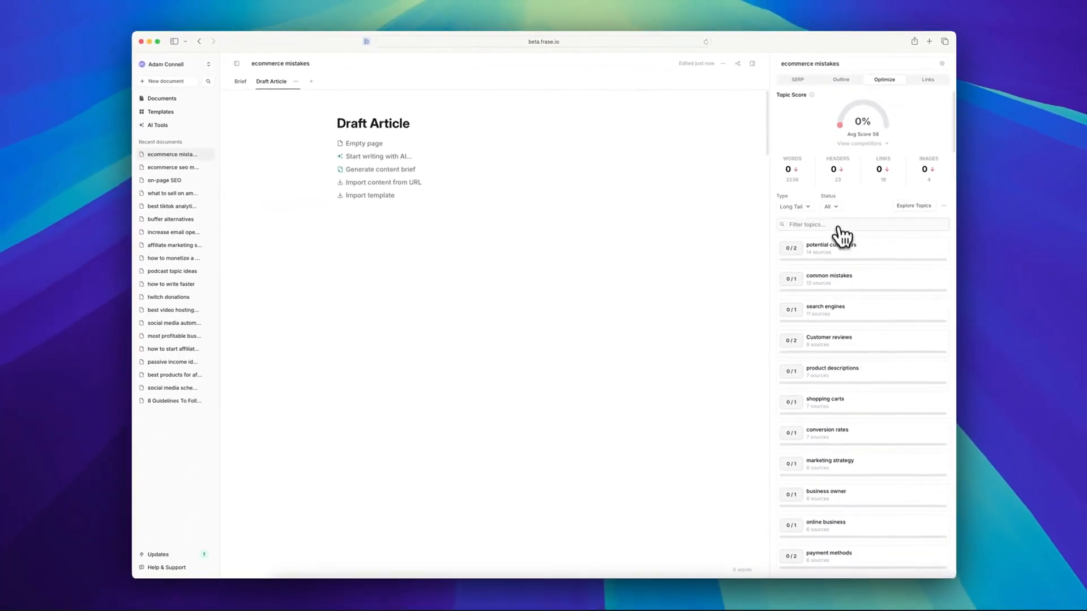
pyautogui.scroll(-10, 849, 317)
pyautogui.scroll(10, 851, 367)
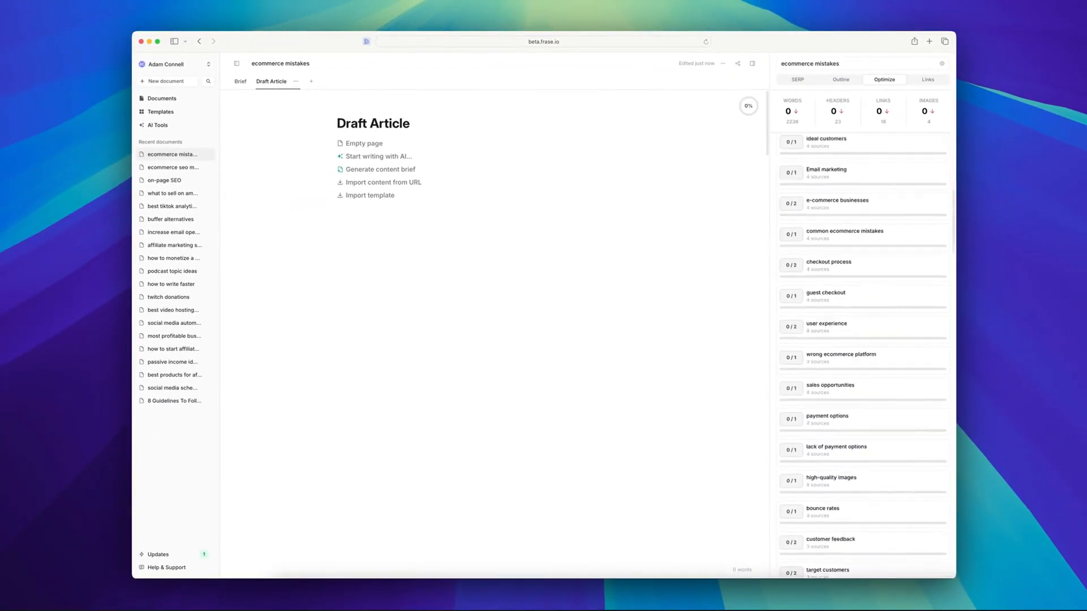
pyautogui.click(943, 206)
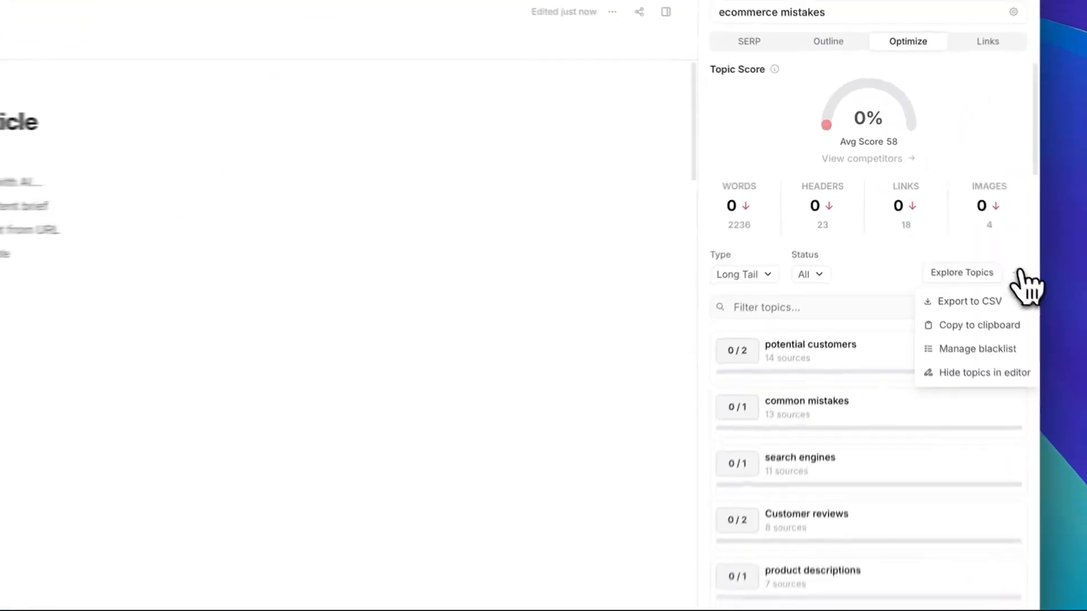
pyautogui.click(943, 205)
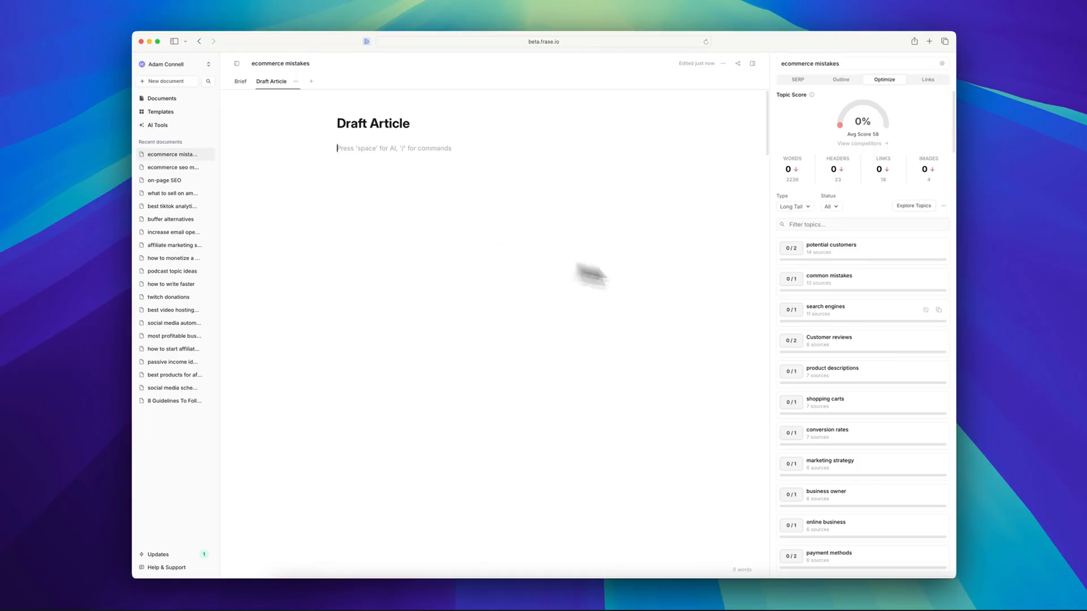
# Return to the Brief tab and check the document's sharing options, including the editable and public links.
pyautogui.click(240, 81)
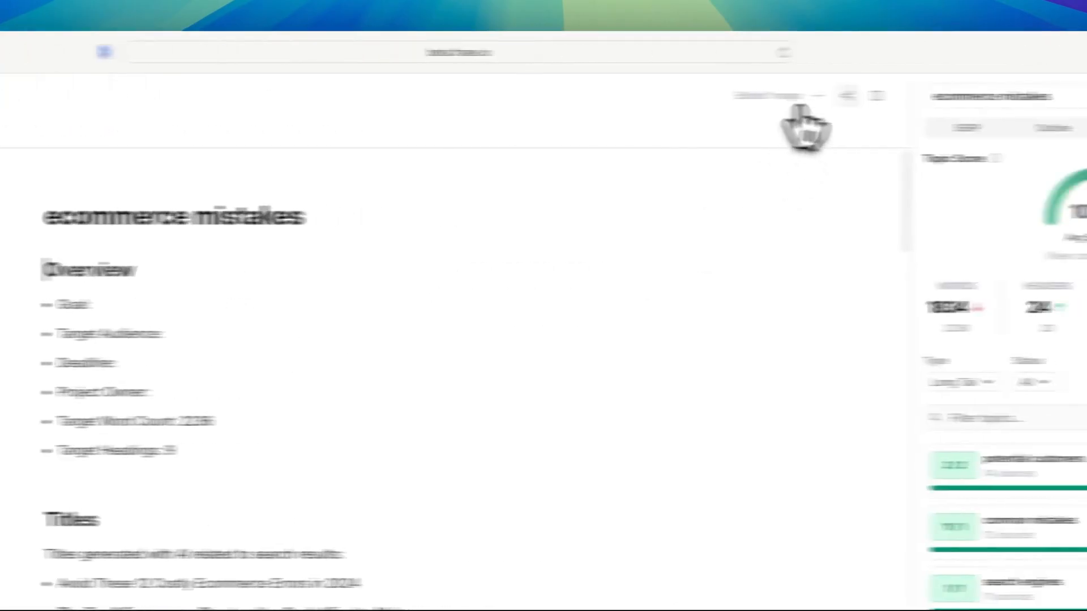
pyautogui.click(700, 99)
pyautogui.click(684, 98)
pyautogui.click(683, 97)
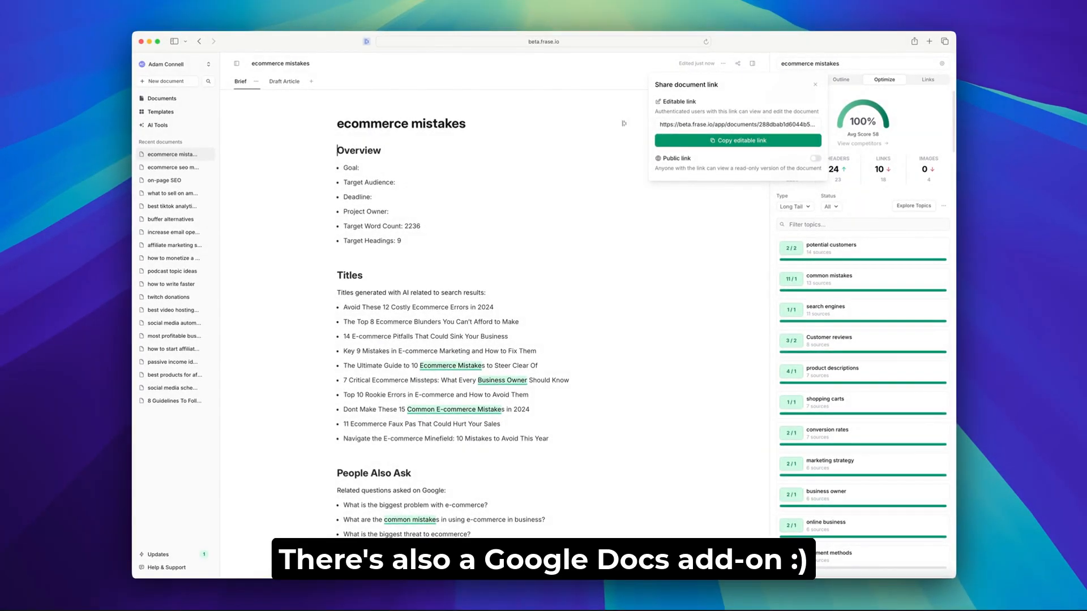
pyautogui.click(286, 300)
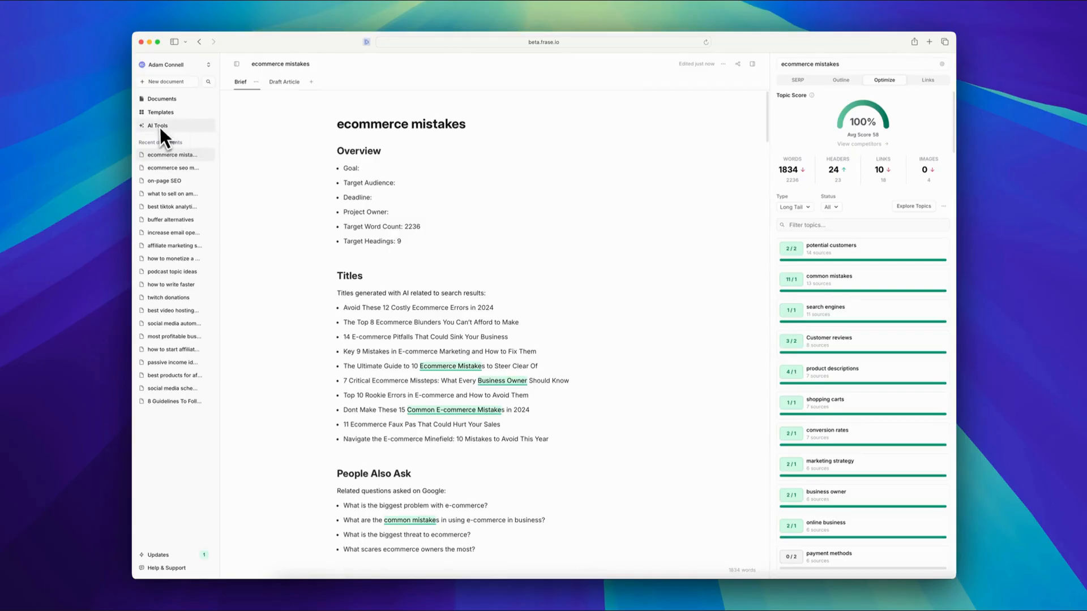
# Check the starting options of the Draft Article tab and browse the featured tools in the AI Tools library.
pyautogui.click(284, 81)
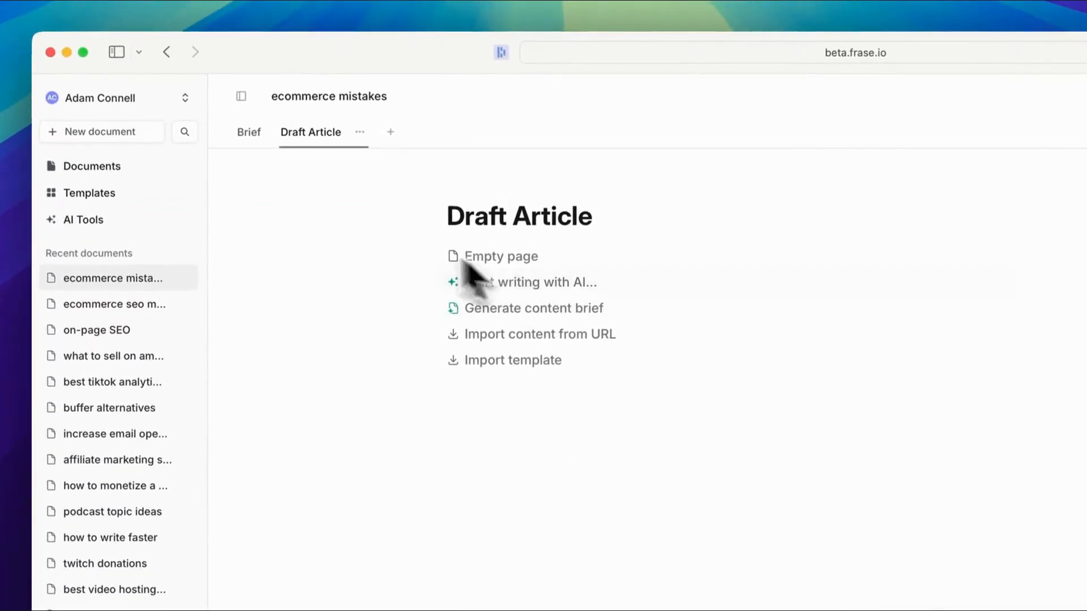
pyautogui.click(82, 219)
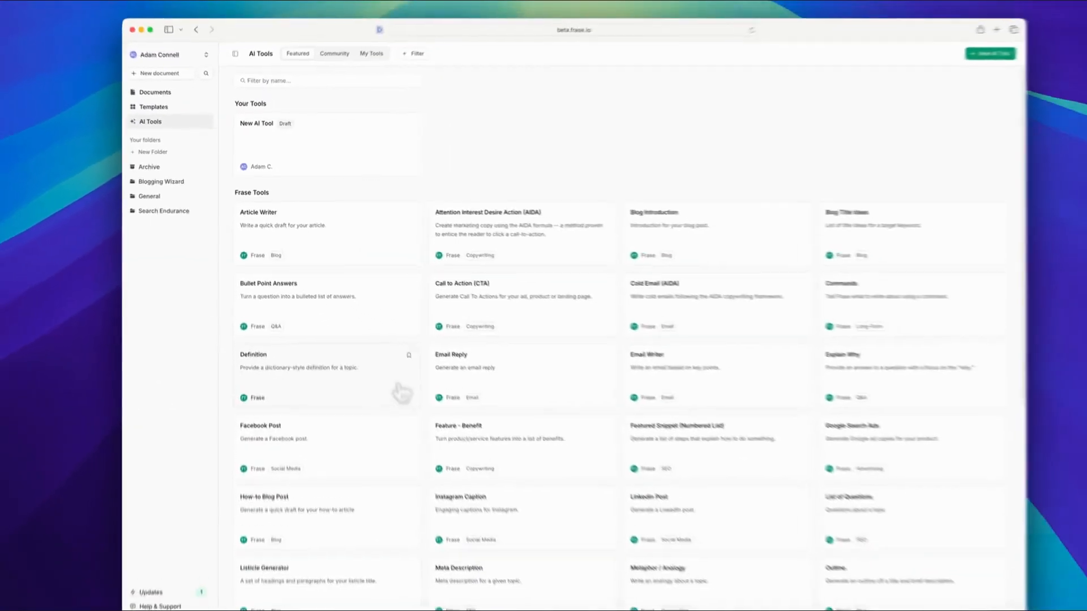
pyautogui.scroll(-4, 396, 453)
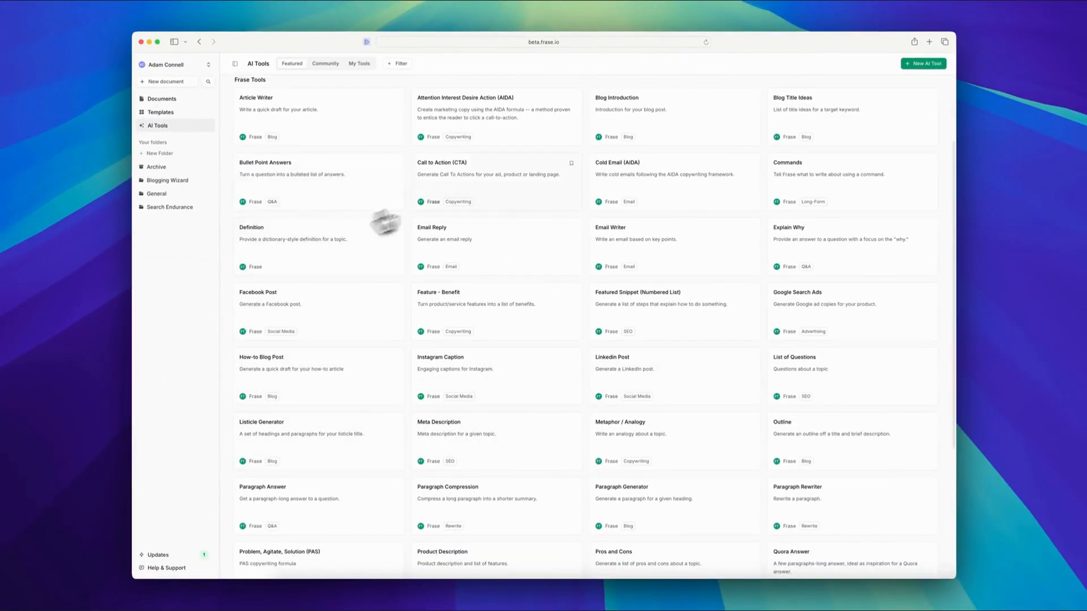
pyautogui.scroll(3, 385, 223)
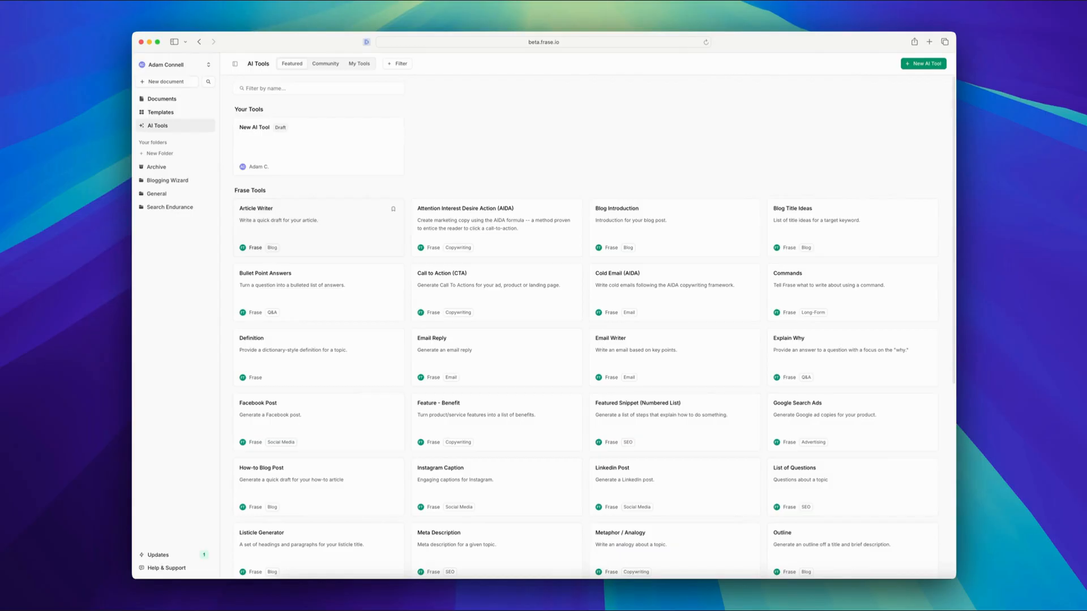
pyautogui.scroll(-3, 277, 218)
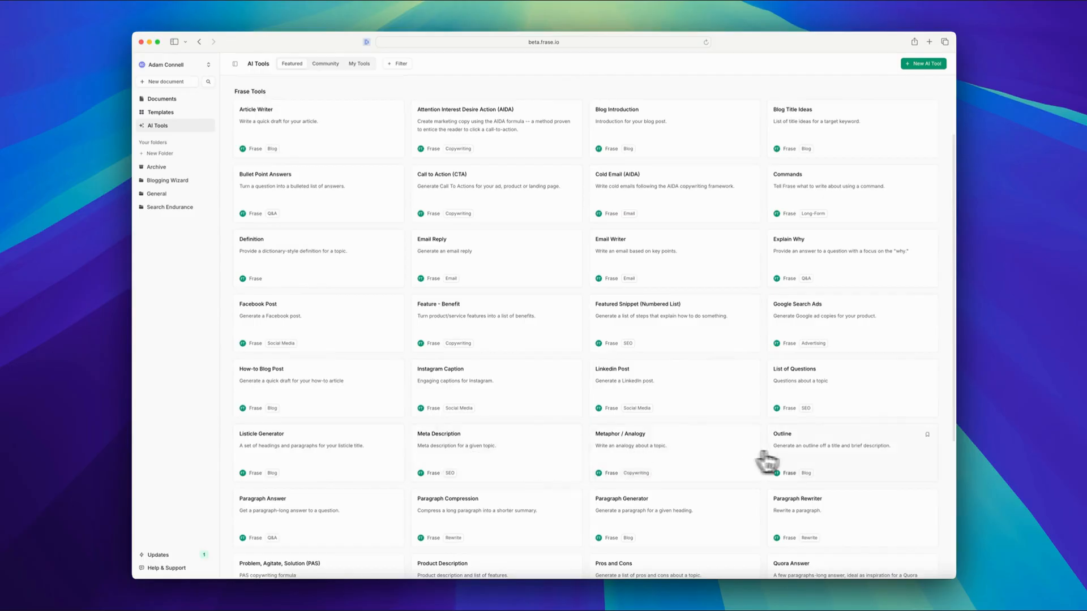
pyautogui.scroll(-2, 765, 461)
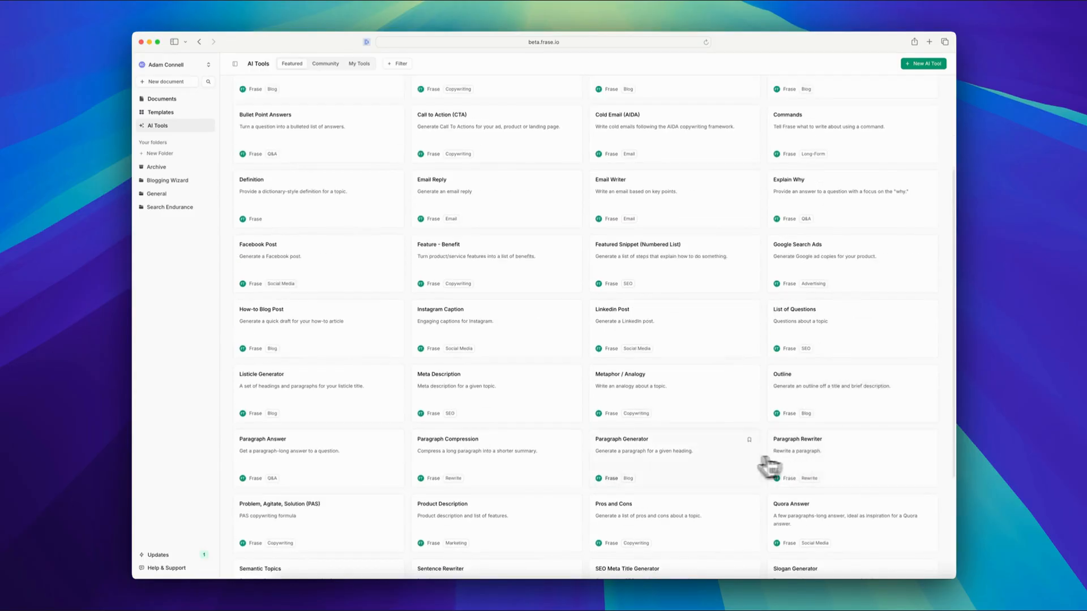
pyautogui.scroll(-4, 521, 454)
pyautogui.scroll(7, 526, 467)
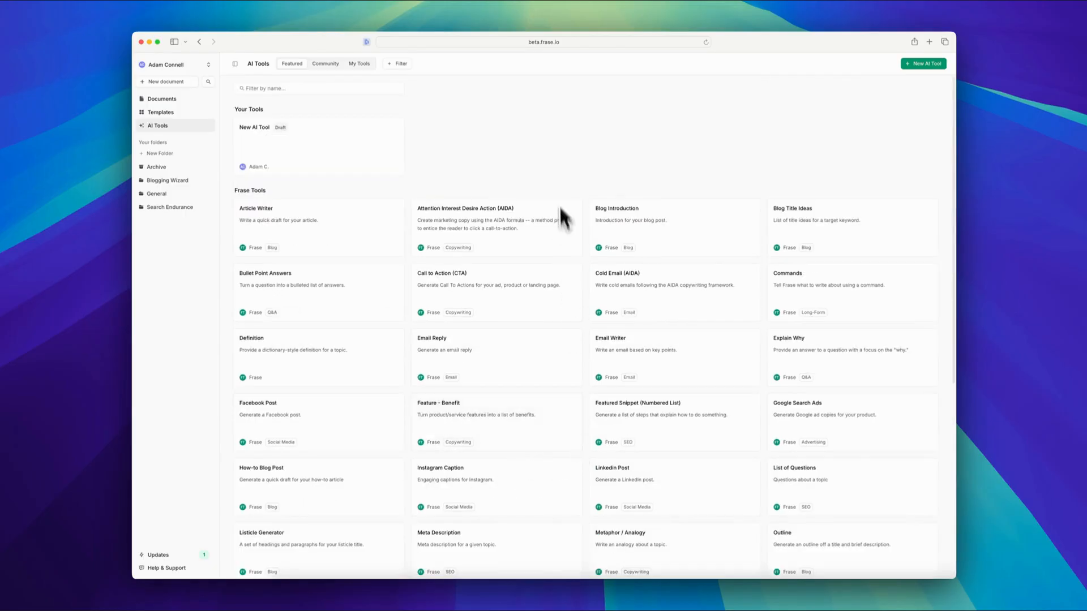